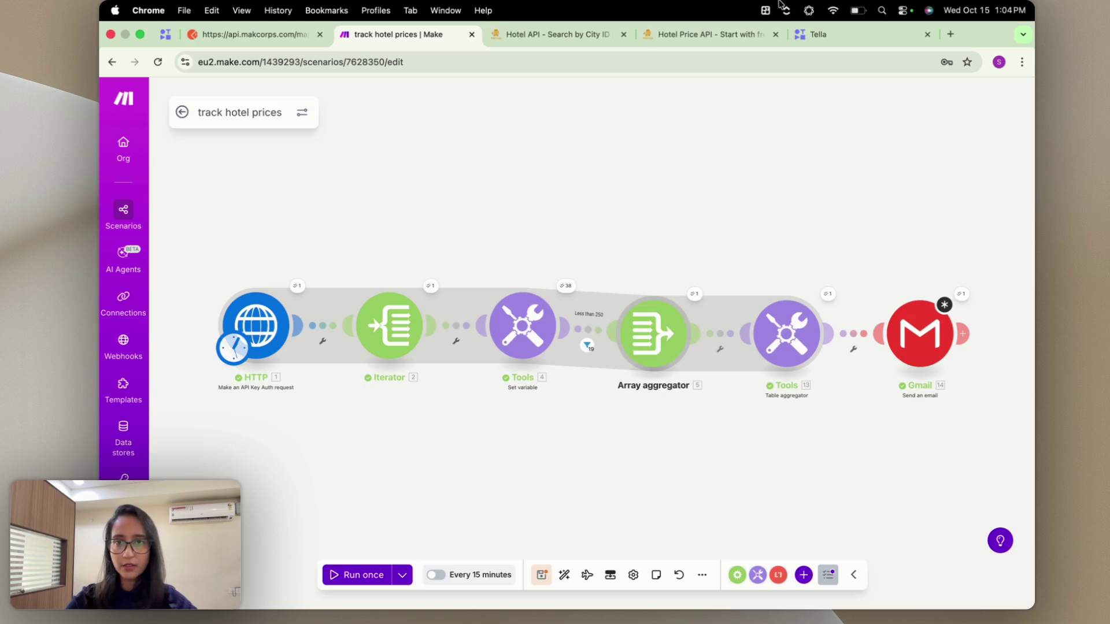
- Look over the Makcorps Hotel Price API homepage, then the Search by City ID documentation with its cURL example and sample response
click(706, 34)
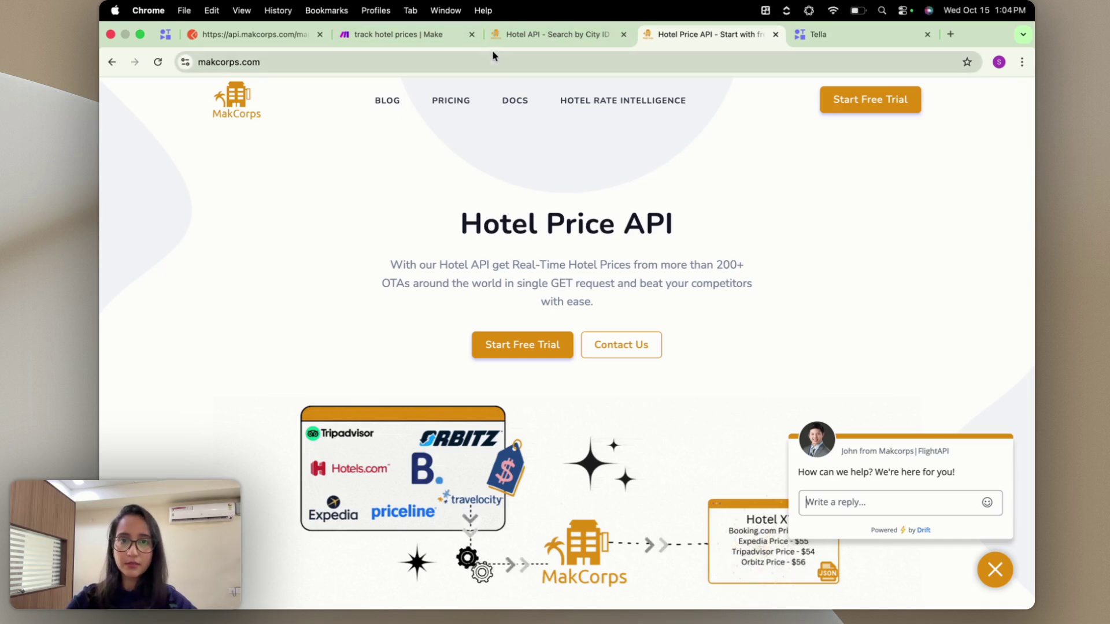
click(545, 36)
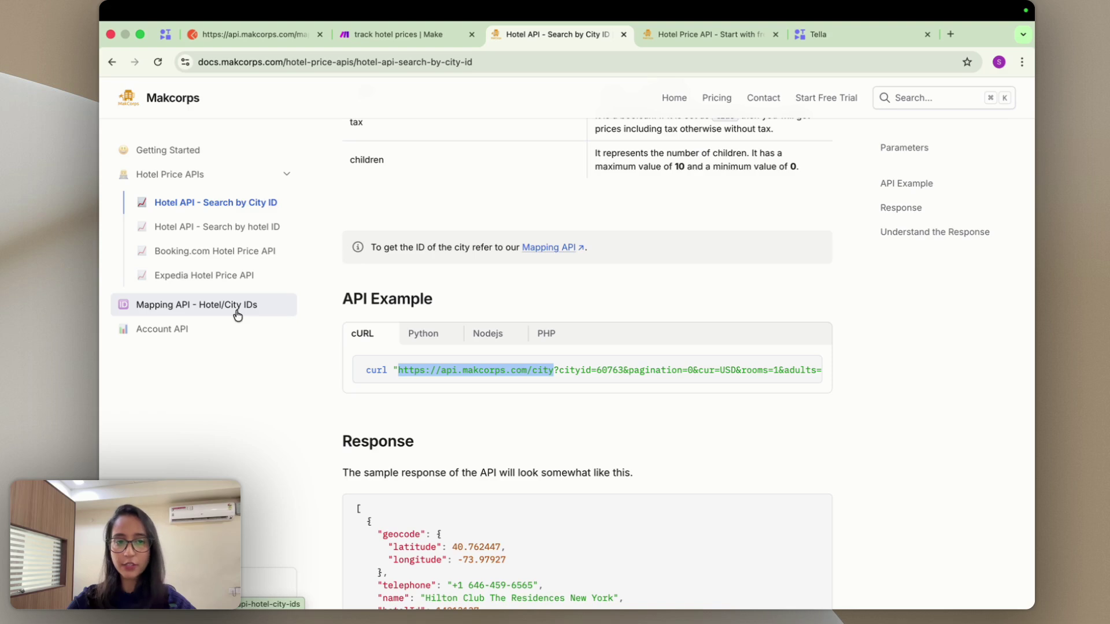
scroll(495, 352, down, 4)
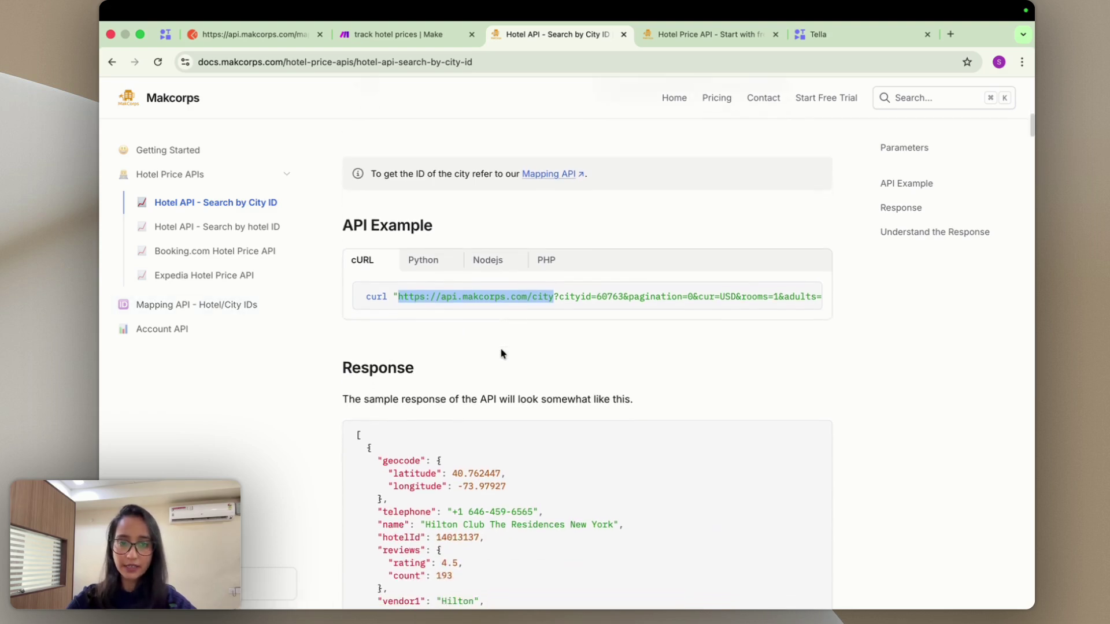
click(501, 348)
scroll(777, 272, down, 1)
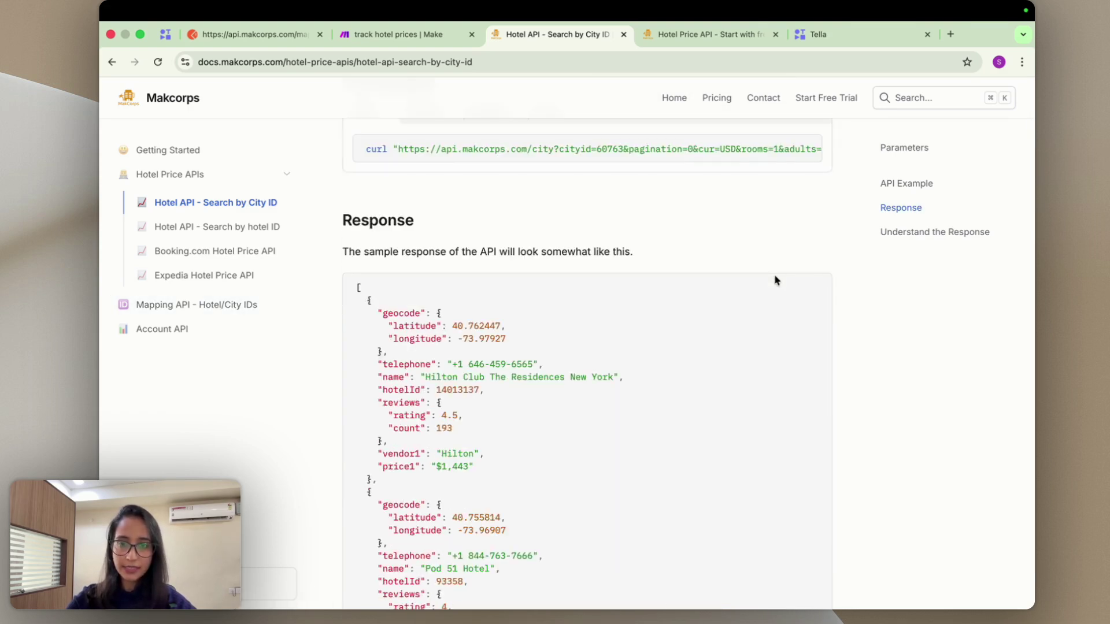
scroll(775, 277, up, 1)
click(803, 165)
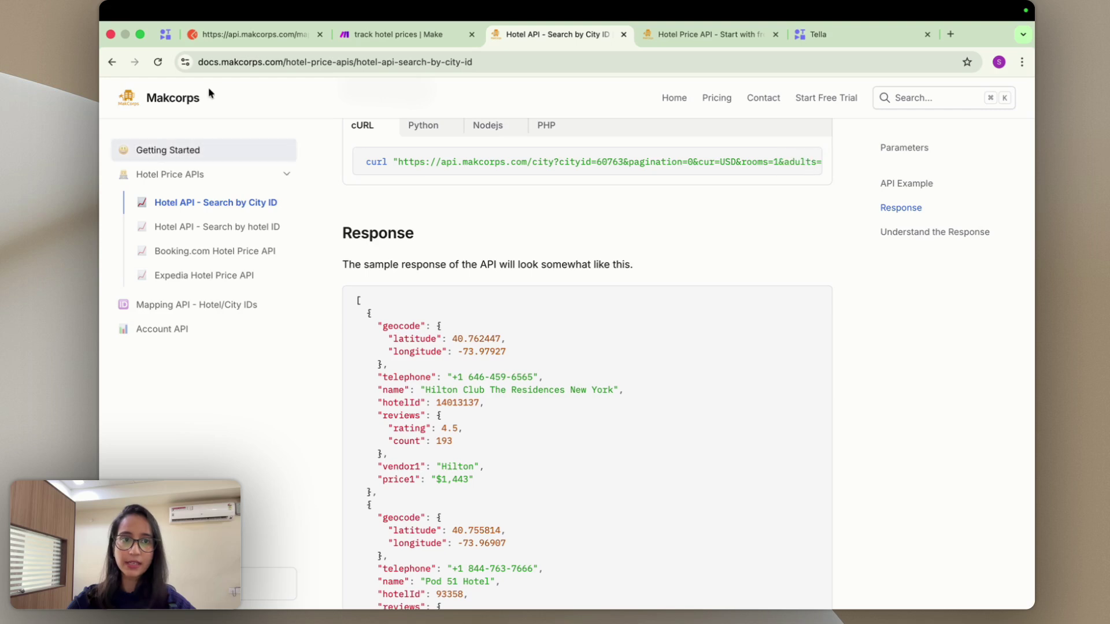
- Switch to Postman and examine the mapping API request for london and the document_id in its response
click(225, 35)
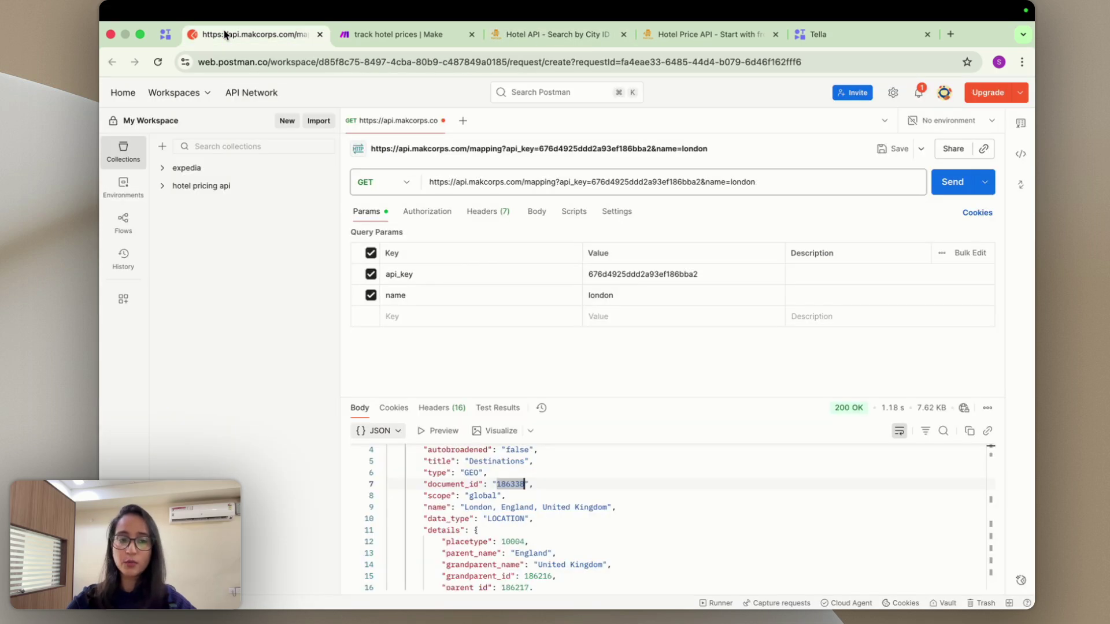
triple_click(566, 182)
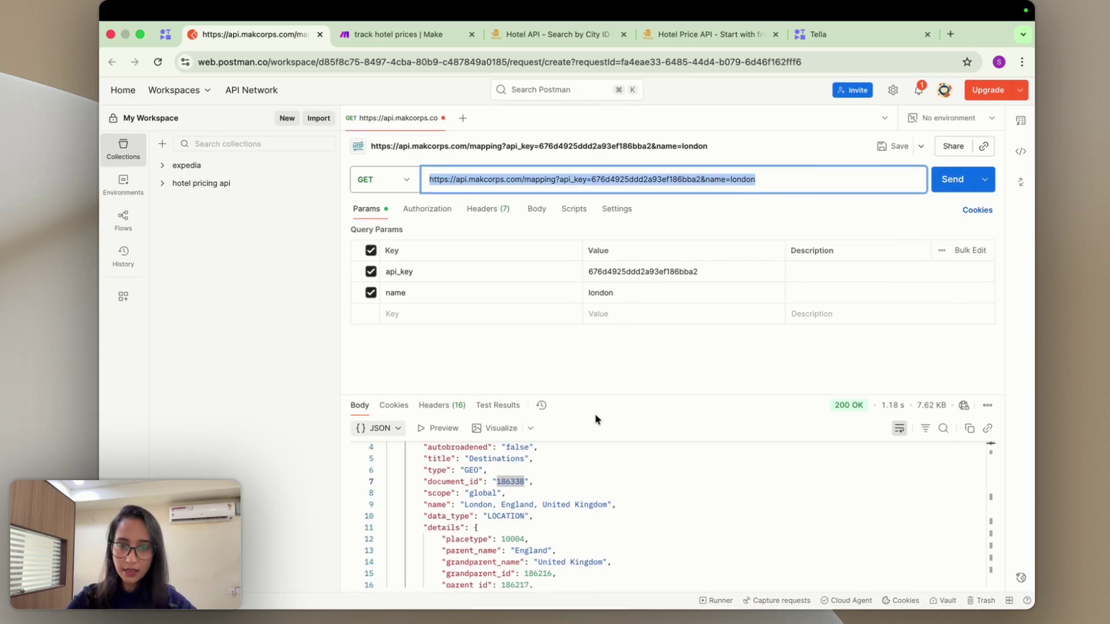
triple_click(449, 488)
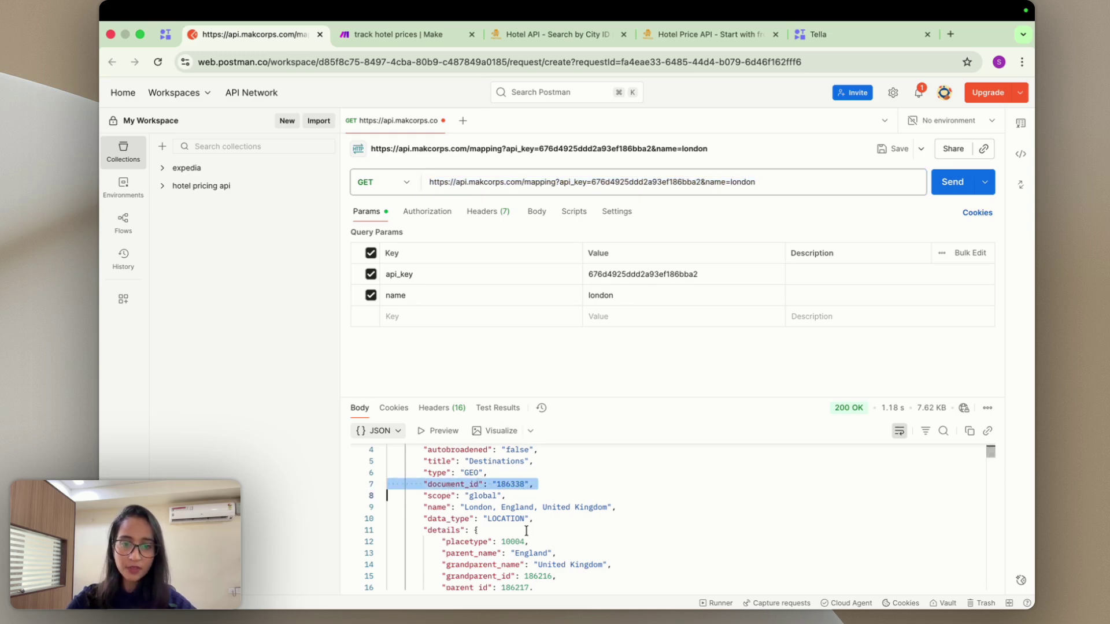
- Switch to the track hotel prices scenario in Make and inspect the HTTP module's credentials, new keychain form and request URL
click(392, 40)
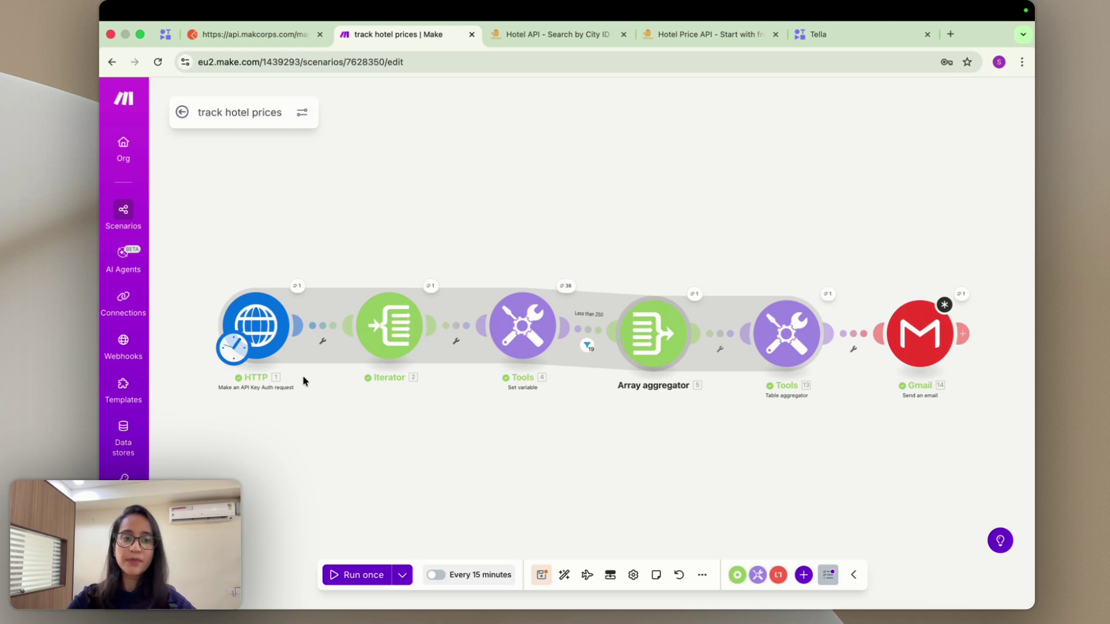
click(274, 331)
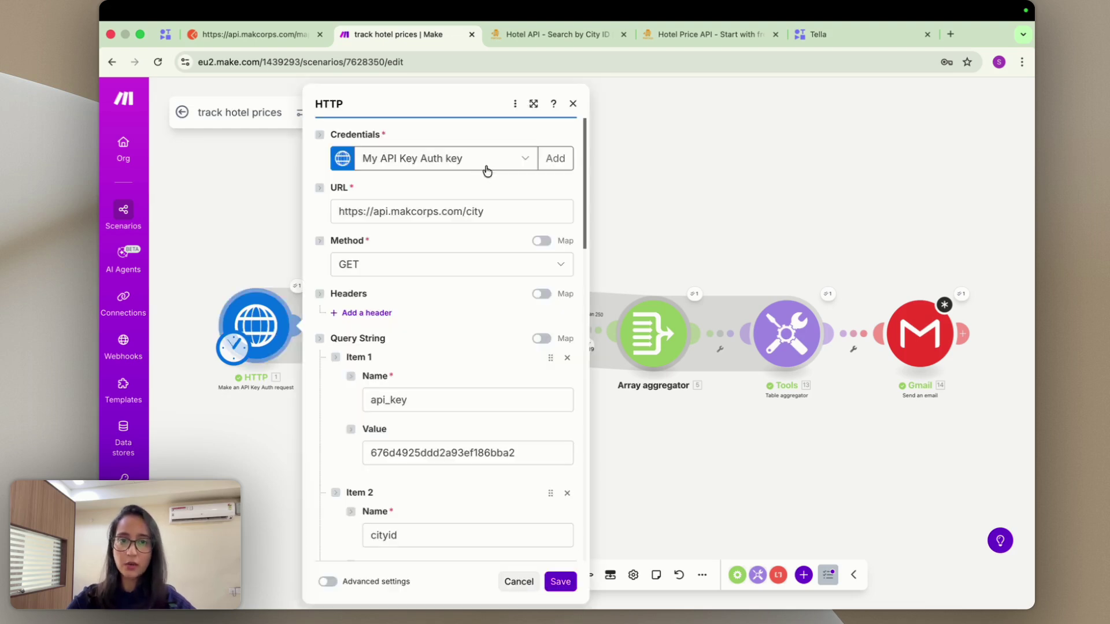
click(569, 158)
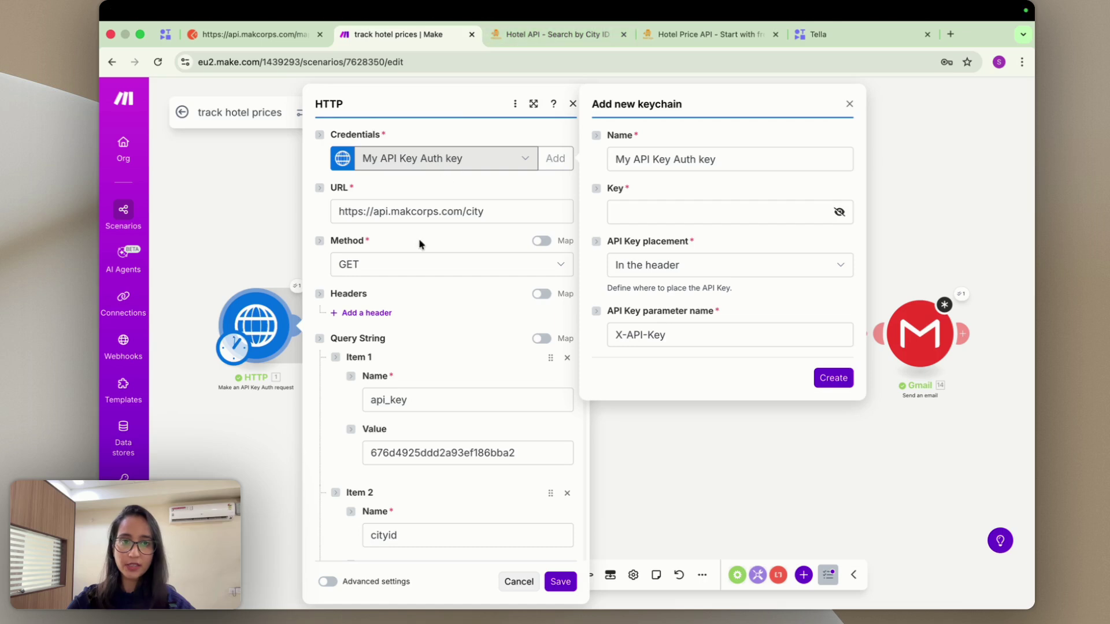
triple_click(440, 215)
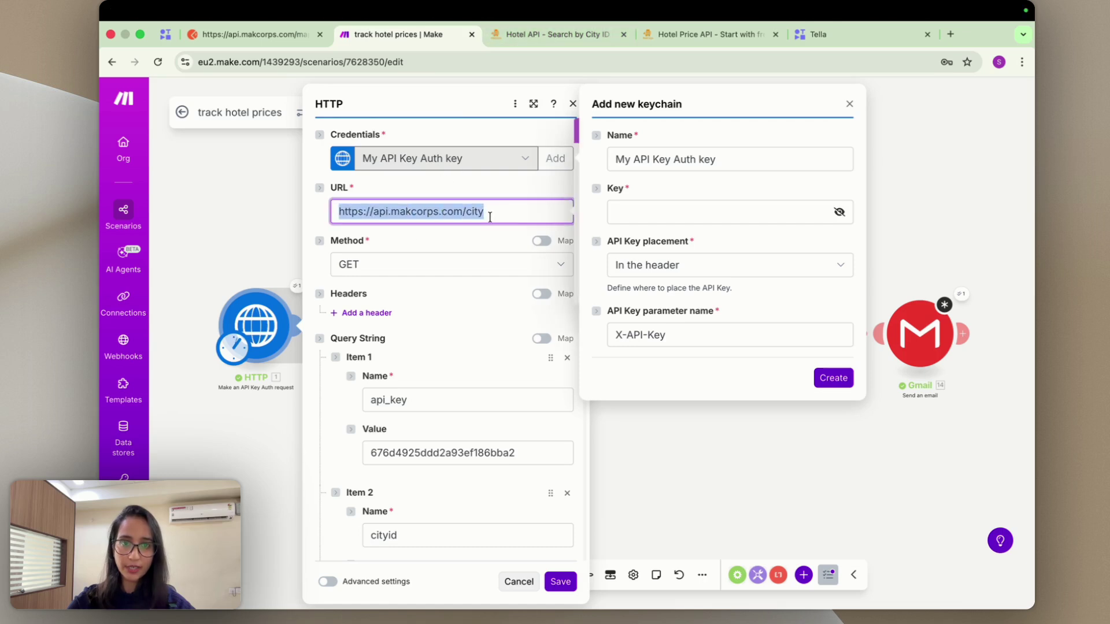
- Examine the sample response in the Search by City ID documentation and highlight the endpoint URL in its cURL example
click(550, 34)
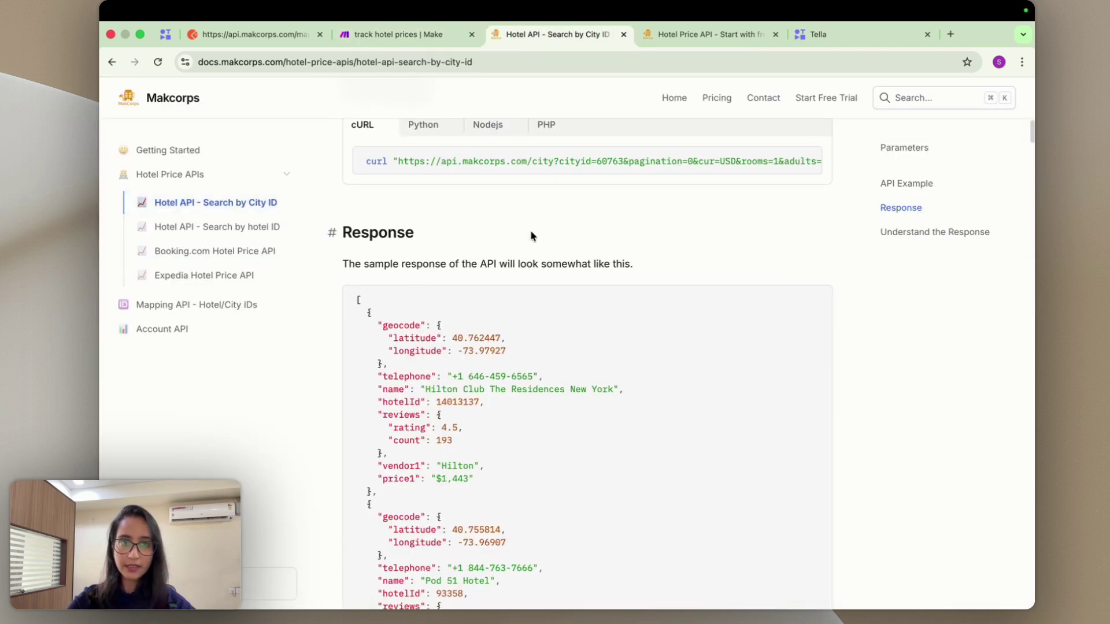
scroll(531, 234, down, 3)
scroll(504, 213, down, 3)
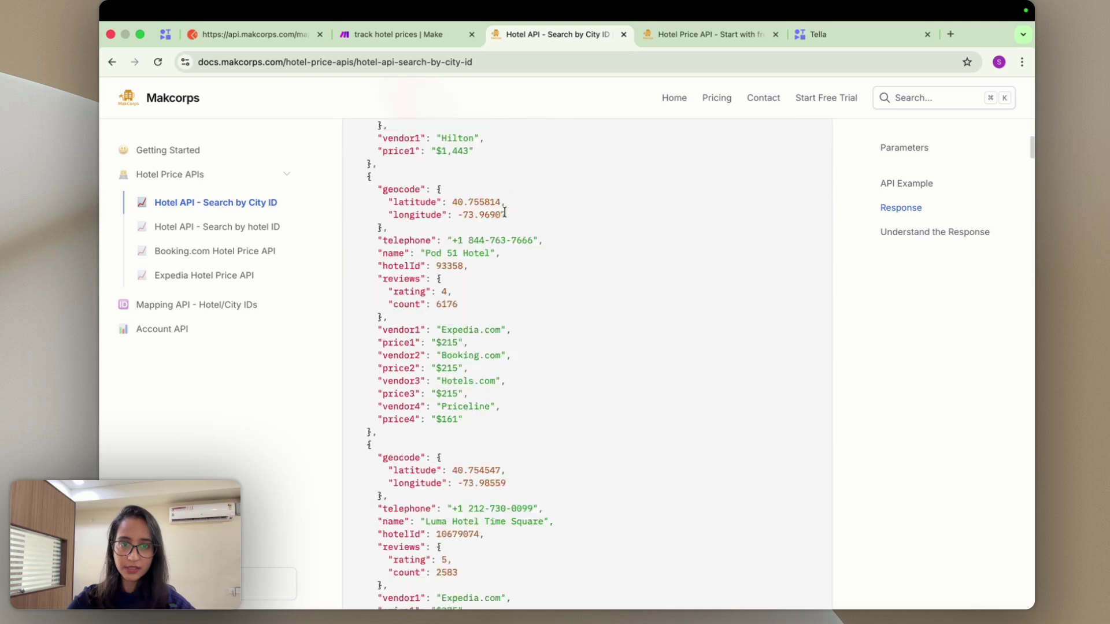
scroll(504, 213, up, 6)
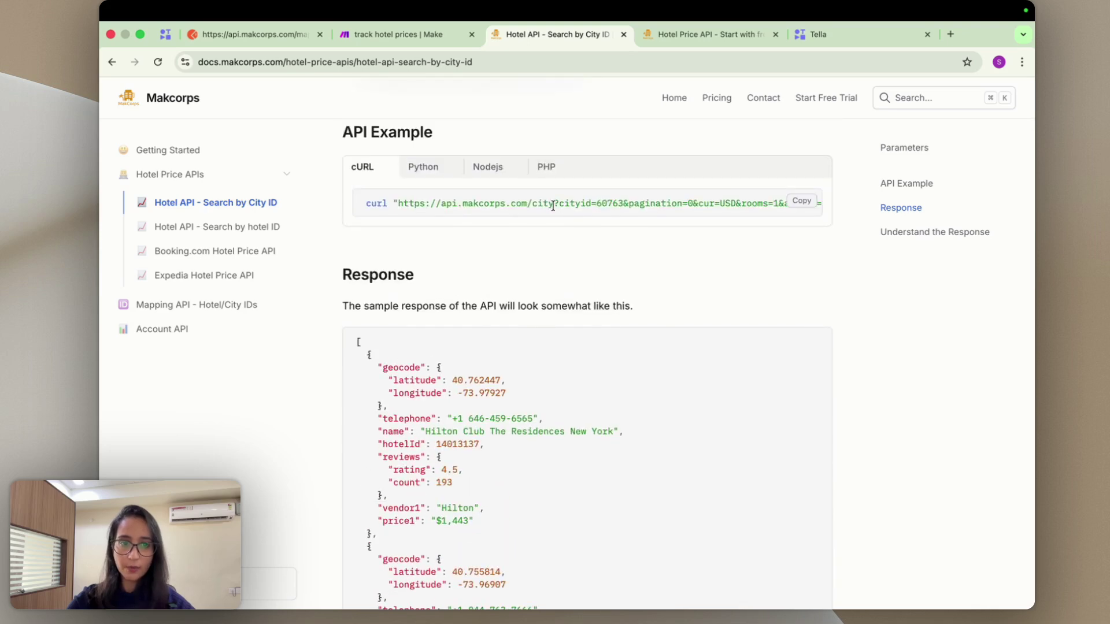
drag(399, 203, 553, 203)
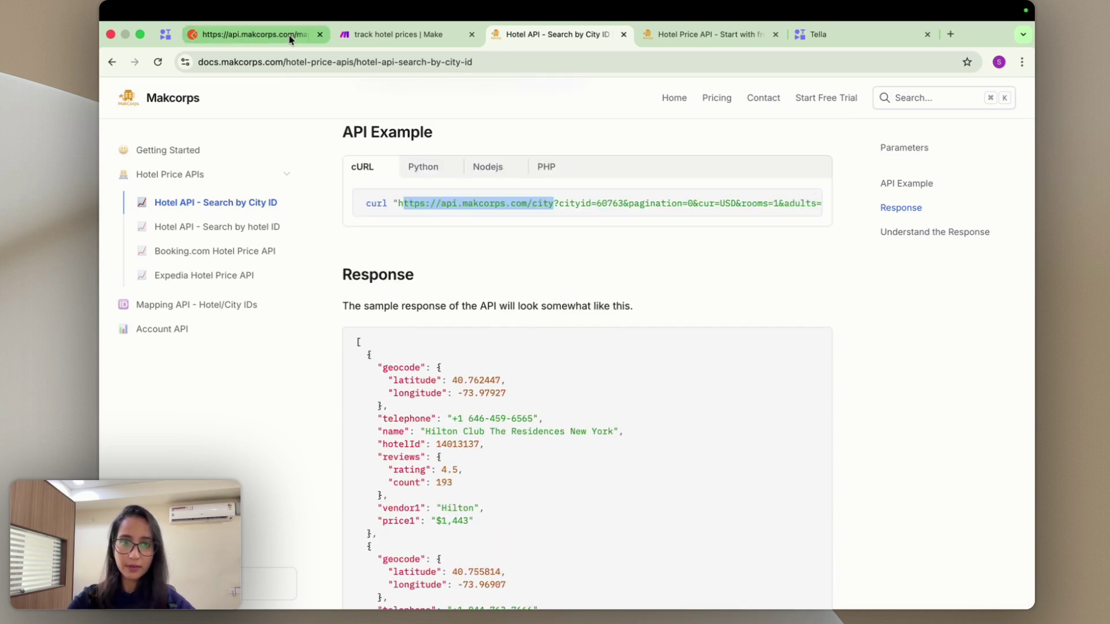
- Return to the Make scenario, review the HTTP module's query string parameters and close its settings
click(399, 34)
scroll(456, 335, down, 3)
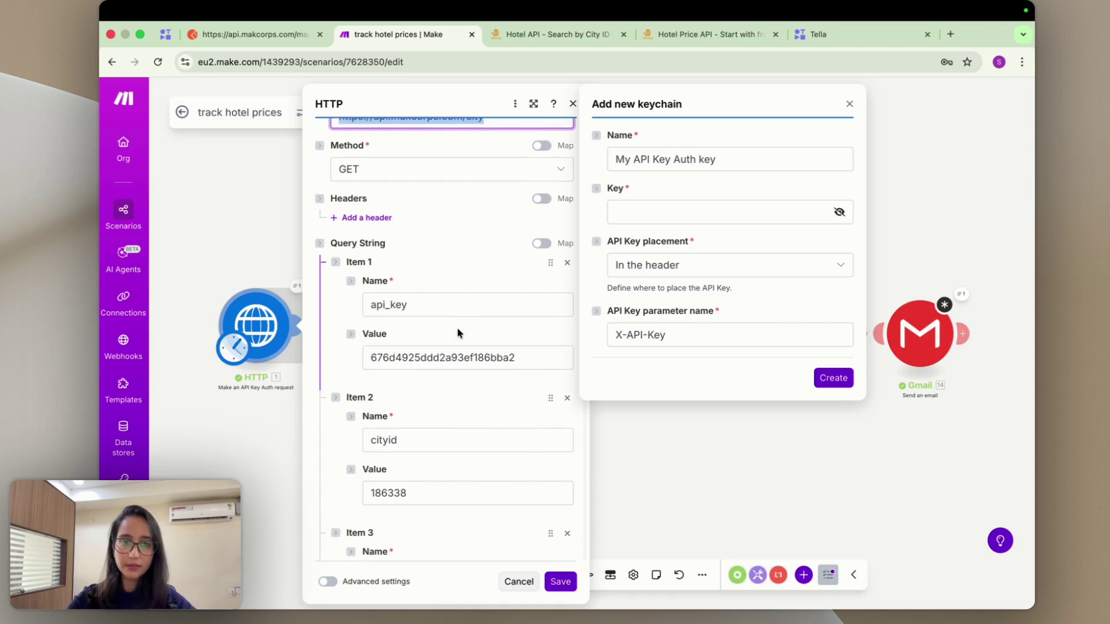
scroll(438, 287, down, 2)
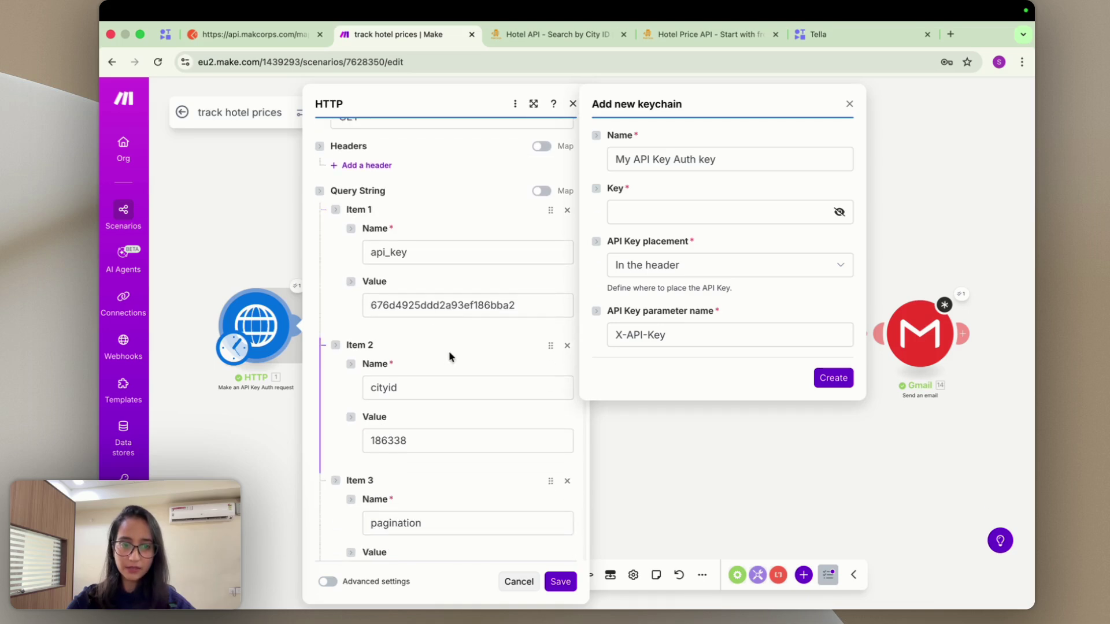
scroll(454, 347, down, 15)
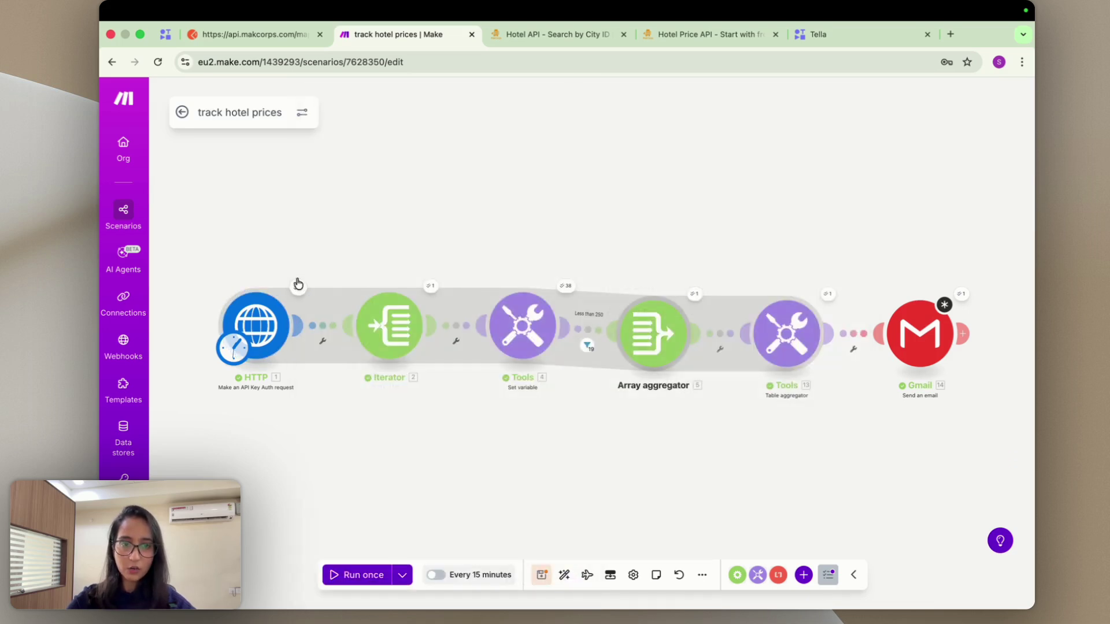
- Inspect the HTTP module's run output by expanding the Data array and its third hotel entry, and close it
click(296, 286)
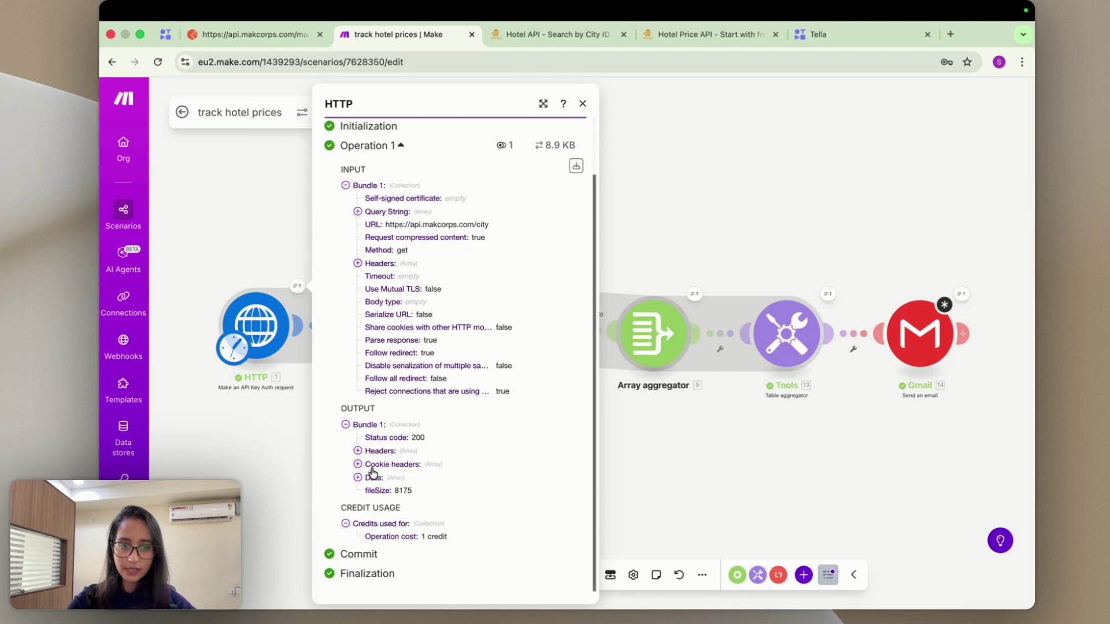
click(373, 477)
scroll(445, 422, down, 3)
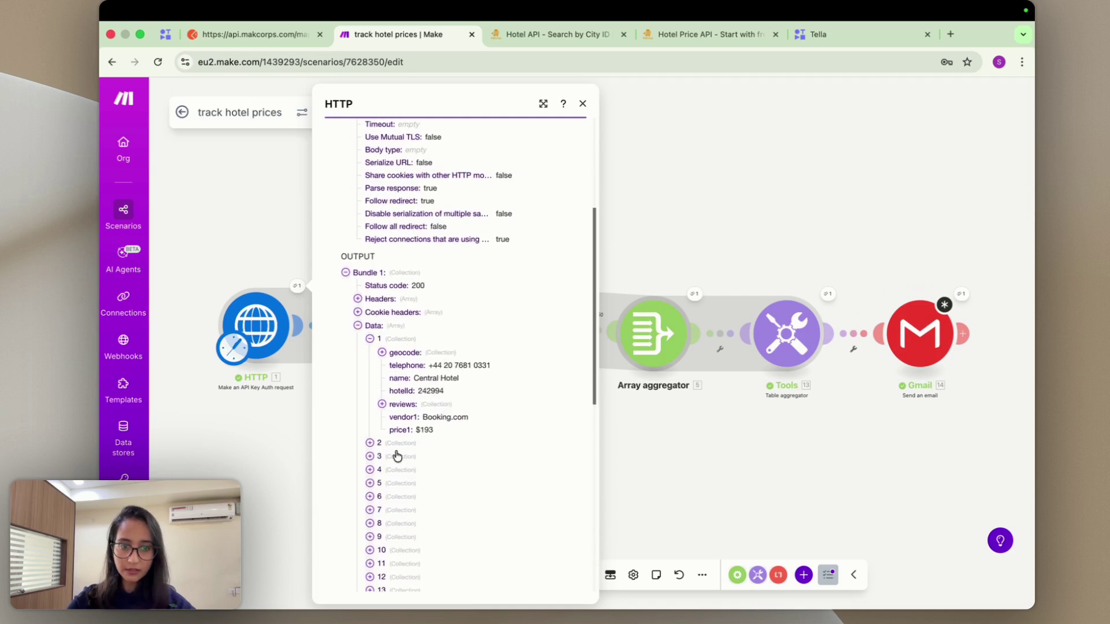
click(397, 456)
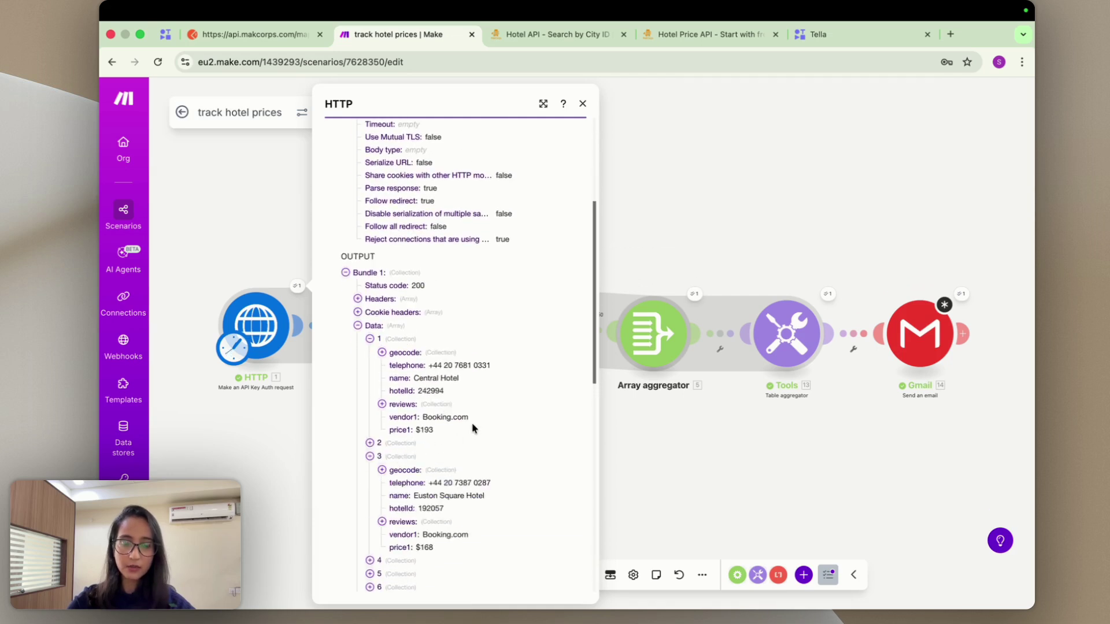
scroll(472, 426, down, 1)
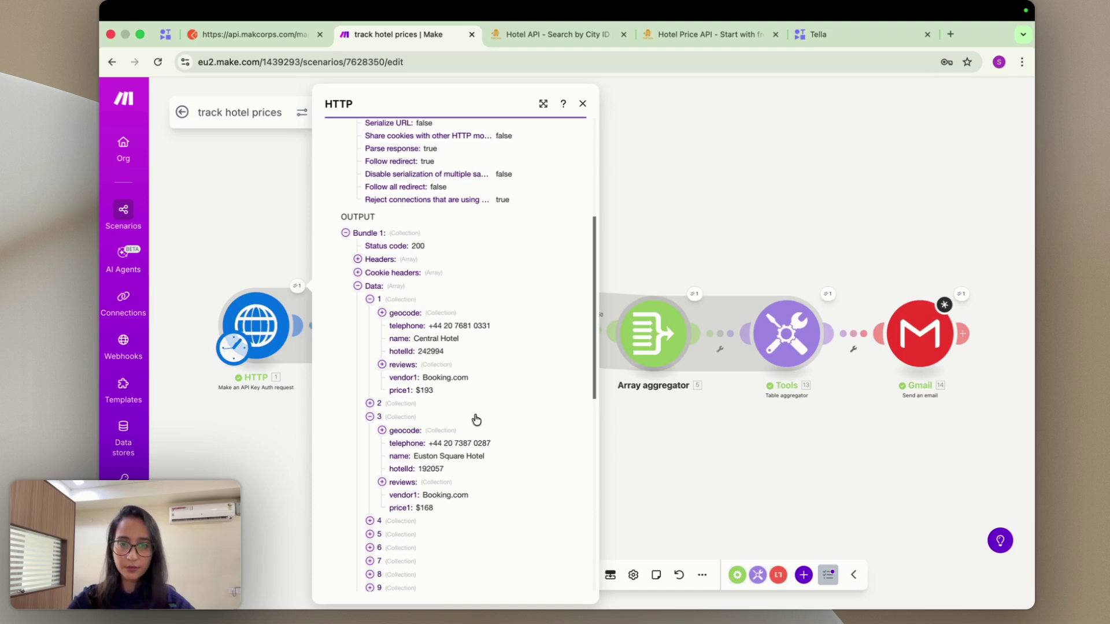
click(664, 467)
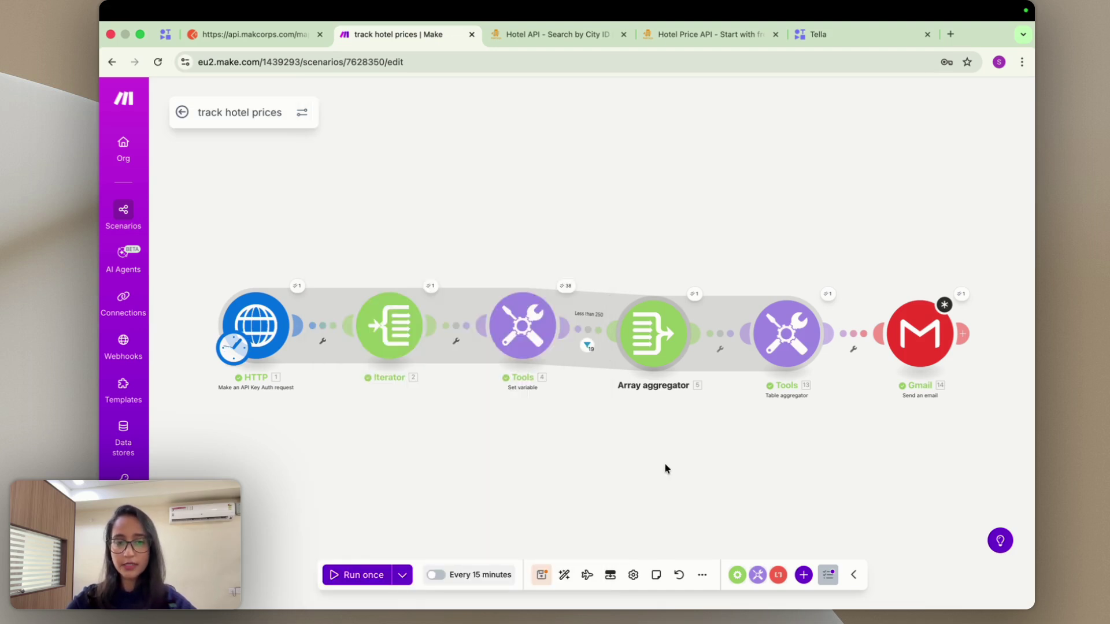
- Review the Iterator module's array mapping and the HTTP data items available for it, and close its settings
click(383, 341)
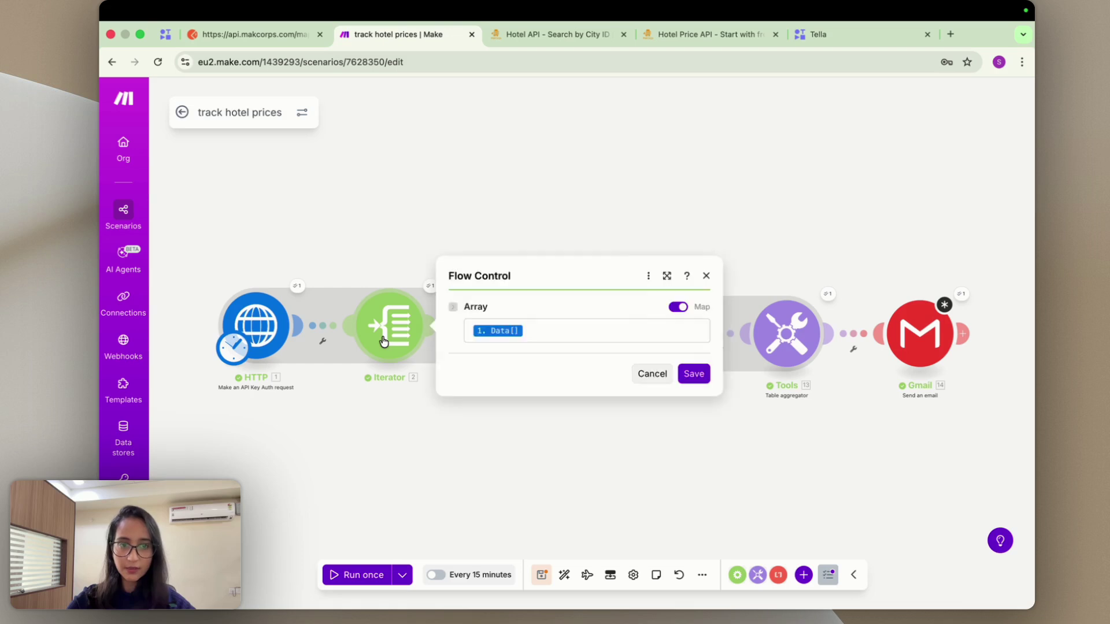
click(393, 409)
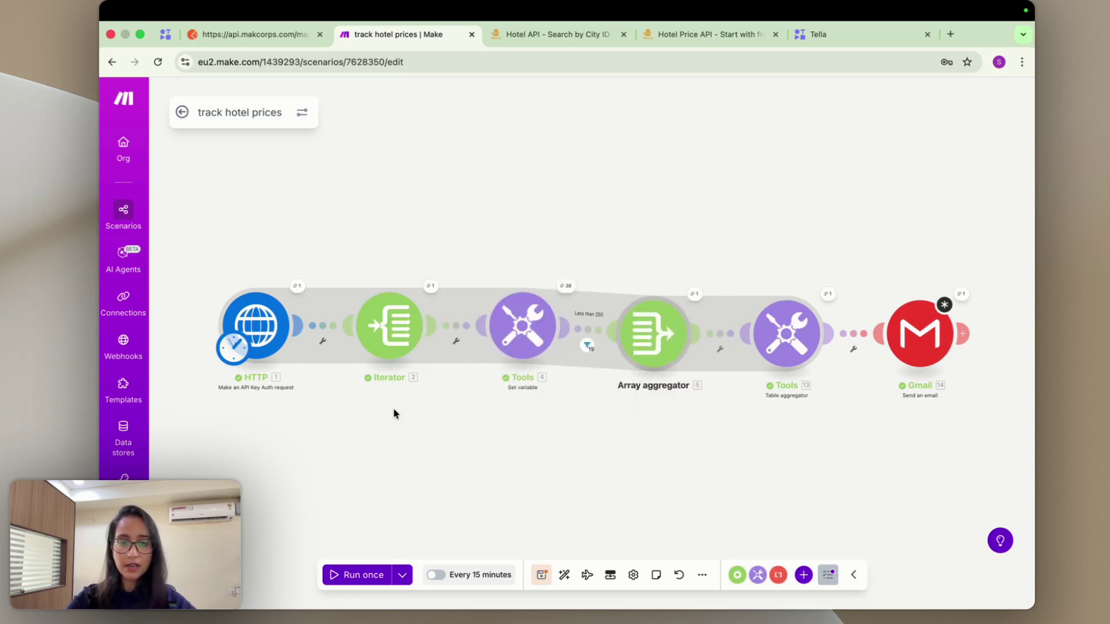
click(391, 335)
click(549, 330)
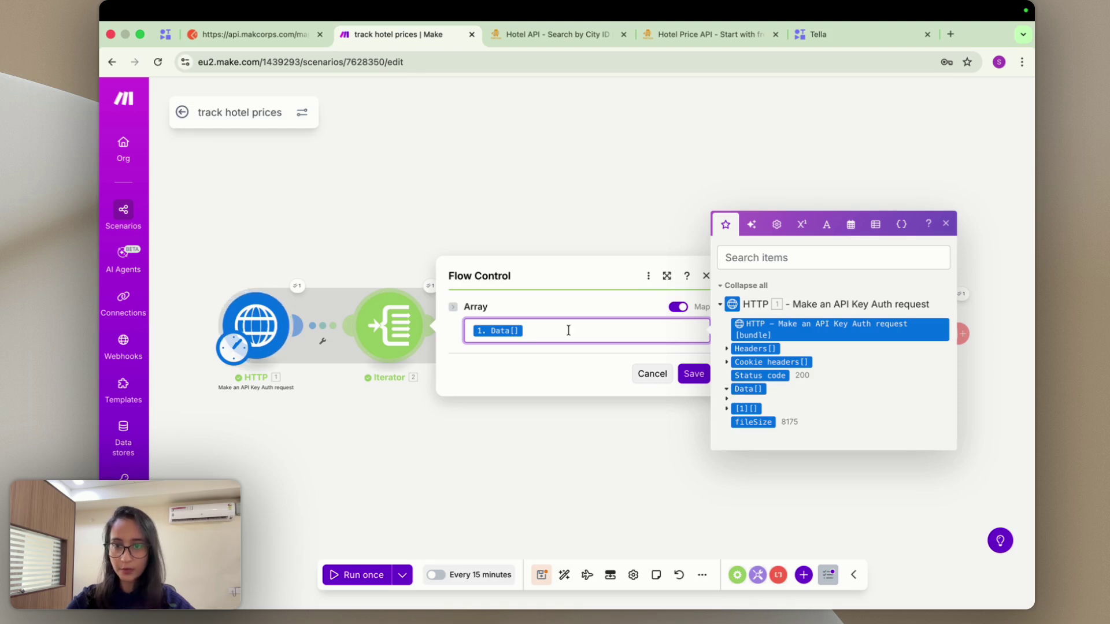
click(312, 306)
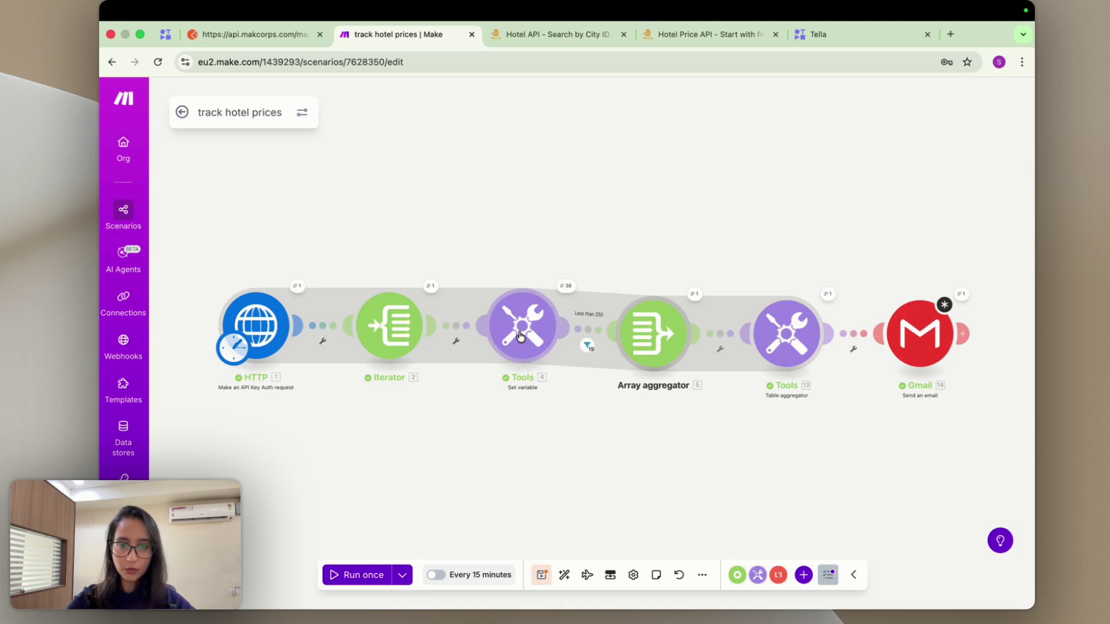
- Review the Set variable module's cleaned price variable and its replace formula, and close its settings
click(522, 333)
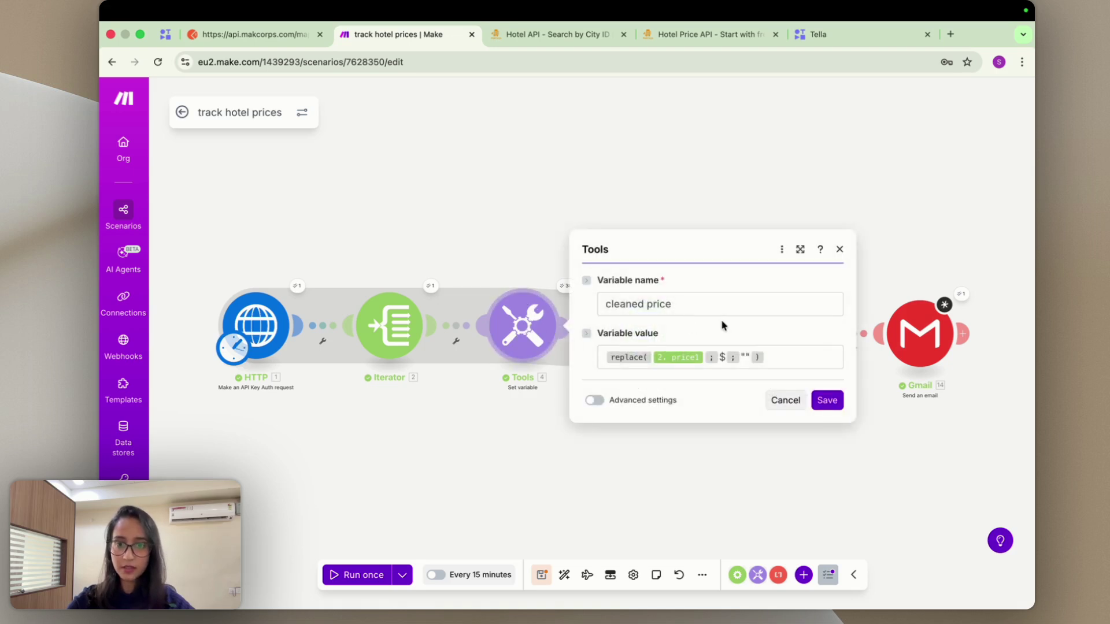
click(784, 353)
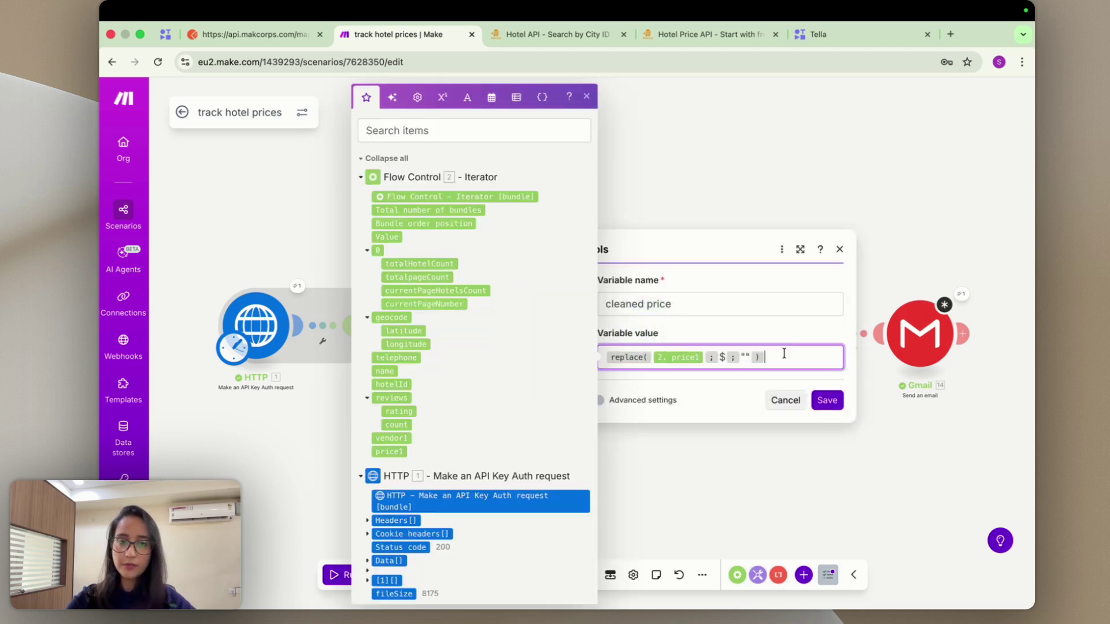
click(724, 252)
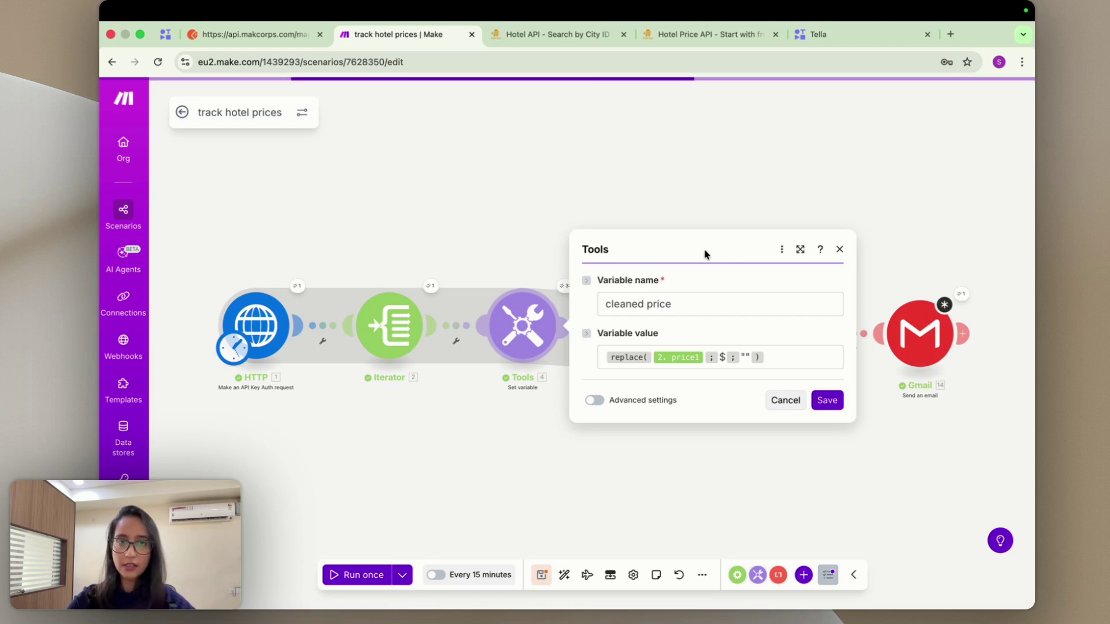
click(438, 176)
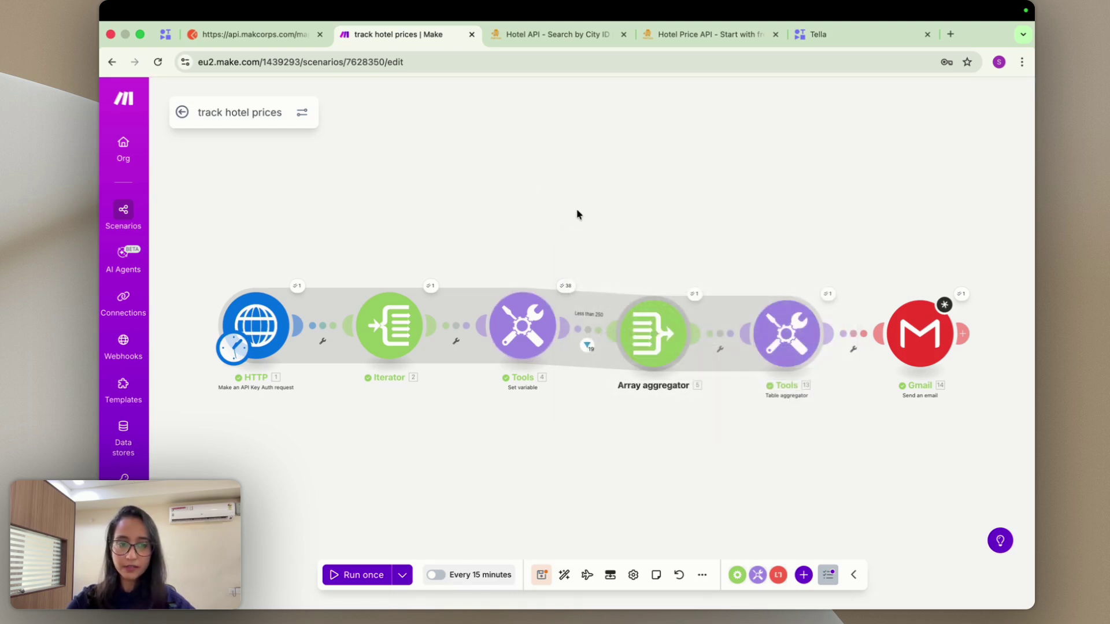
click(521, 334)
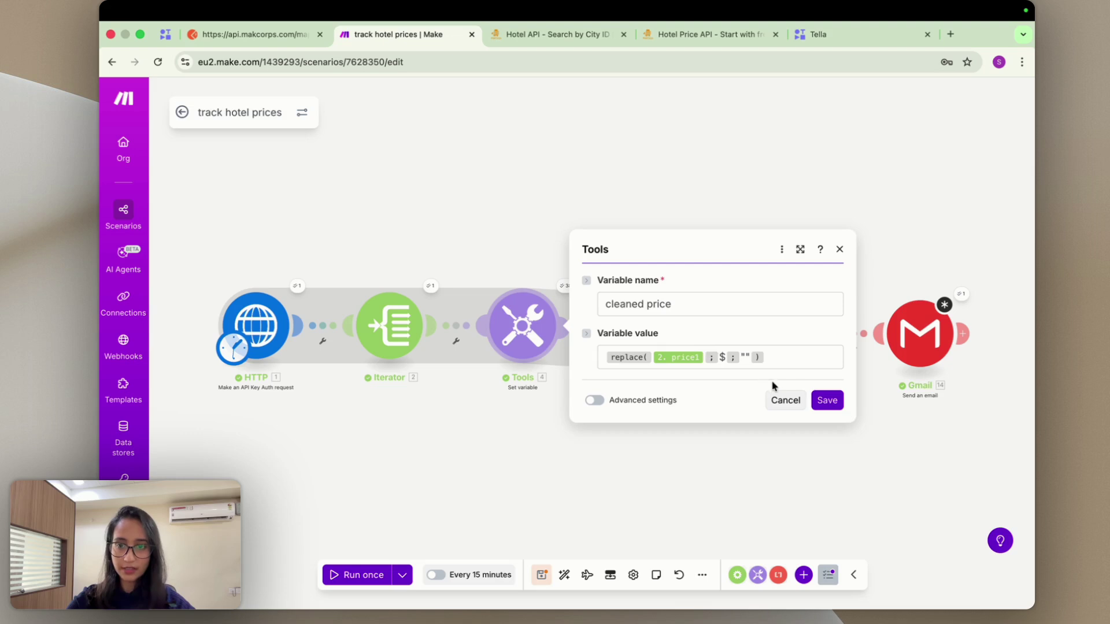
click(797, 360)
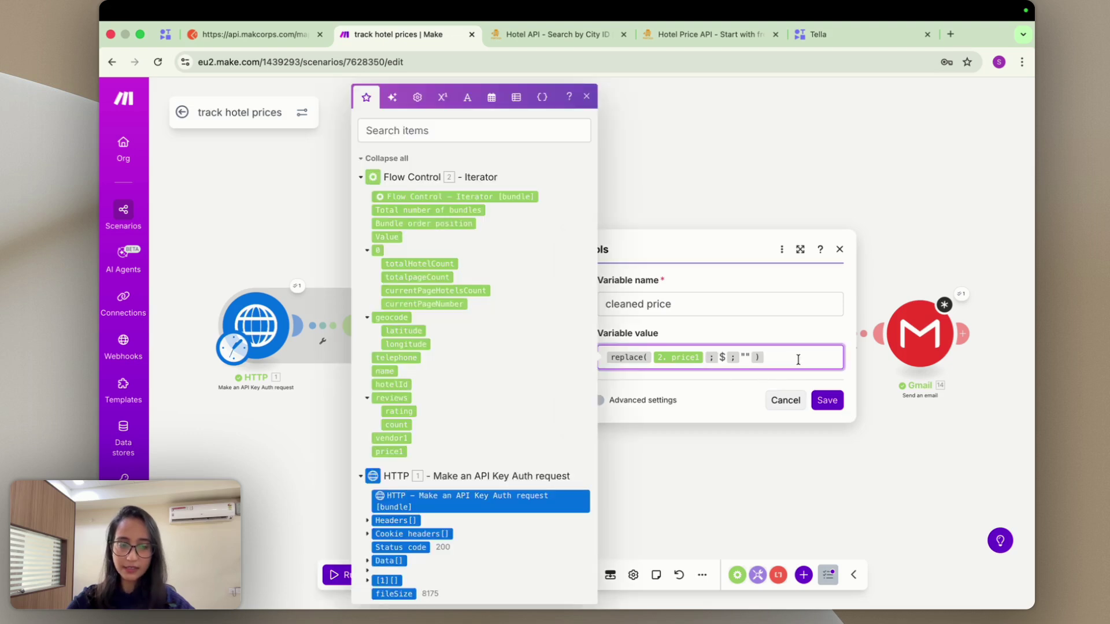
click(823, 429)
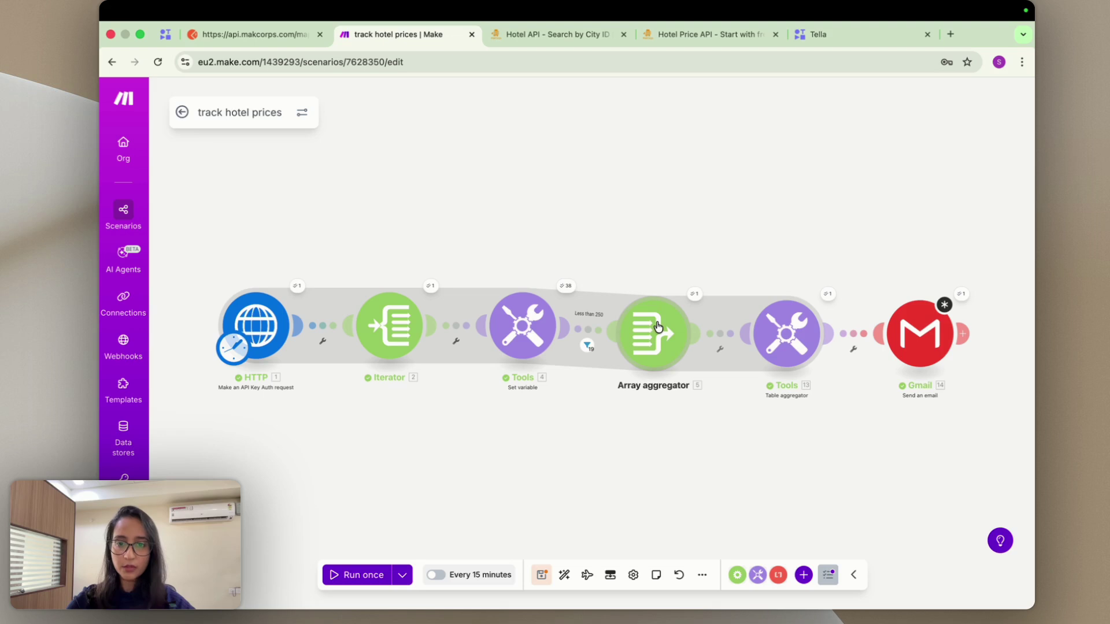
- Review the Array aggregator's source module, aggregated fields and Group by table-row expression, and close its settings
click(659, 331)
scroll(793, 376, down, 1)
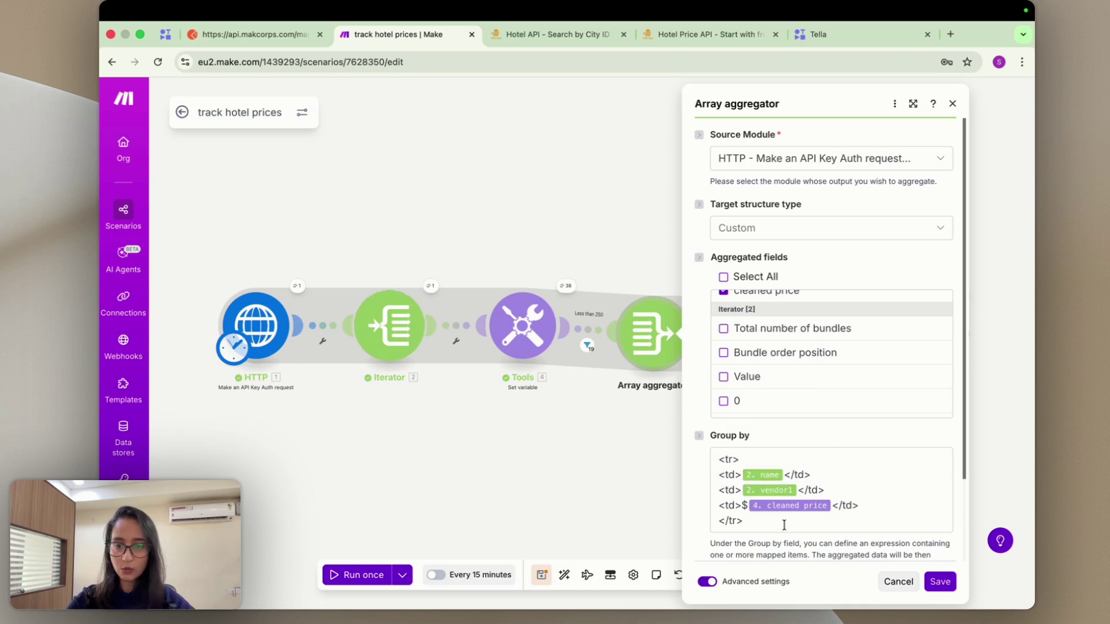
click(775, 475)
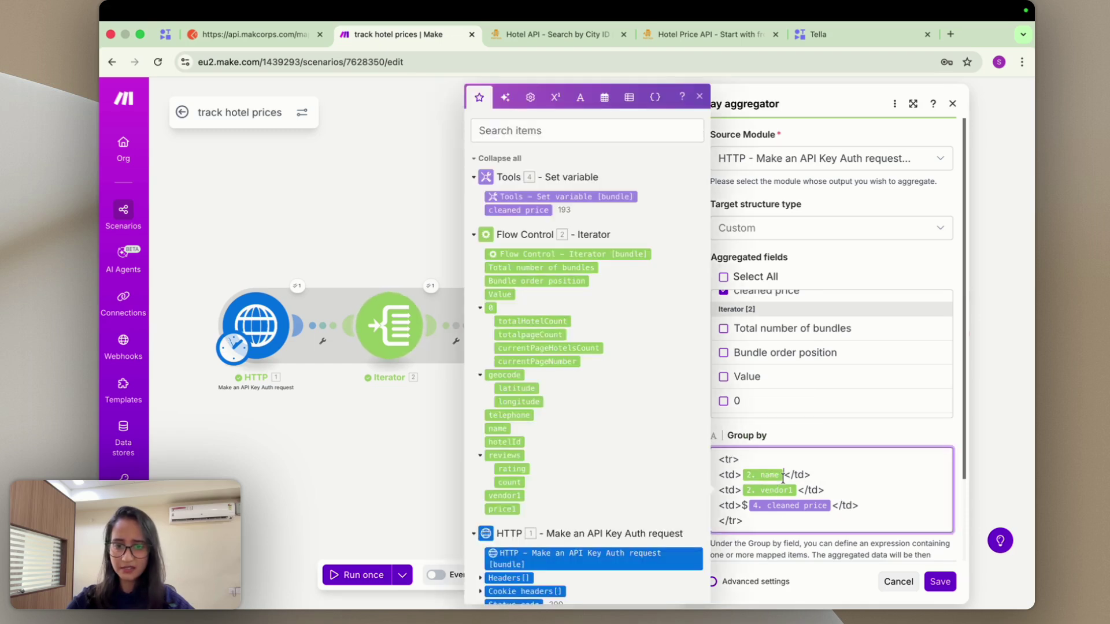
click(822, 542)
click(556, 409)
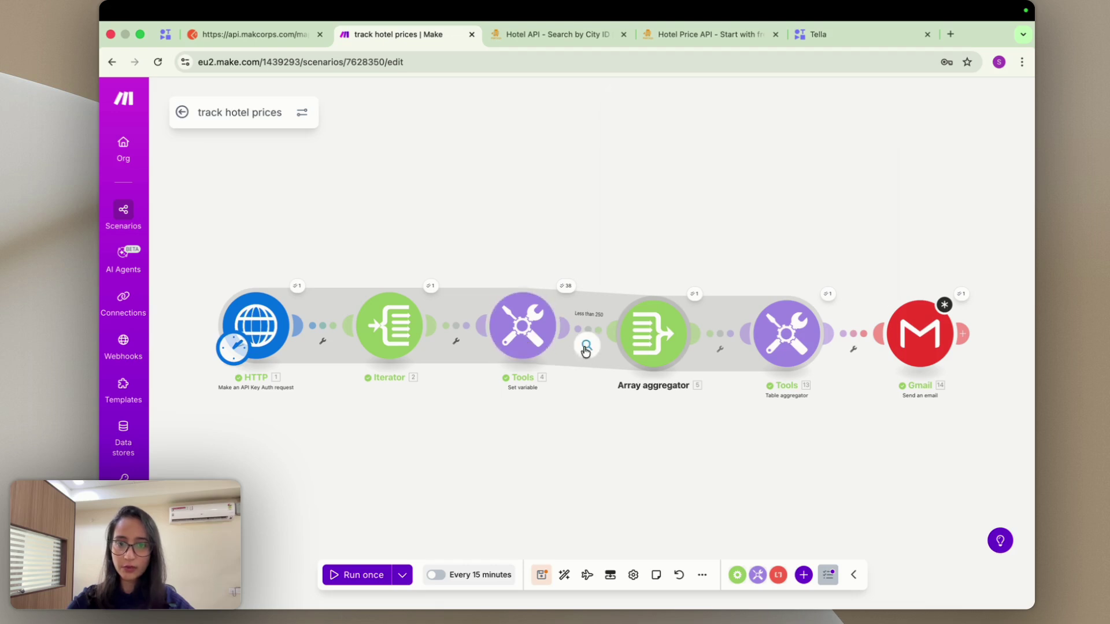
- Inspect the bundle-by-bundle results of the filter before the Array aggregator, review its label and price condition, and close it
click(586, 348)
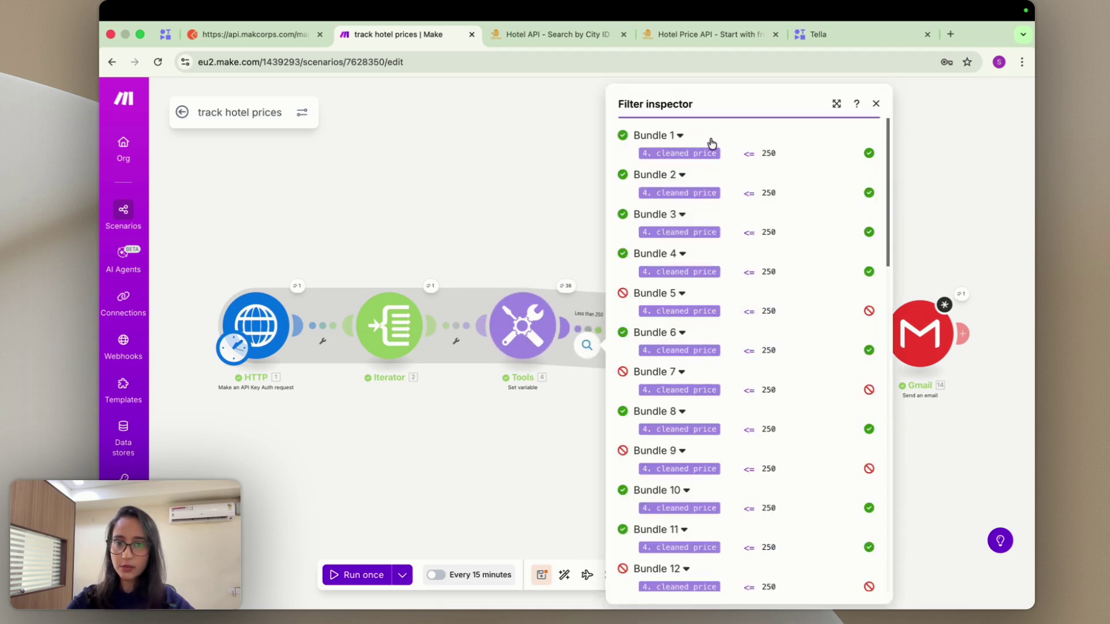
scroll(763, 196, down, 1)
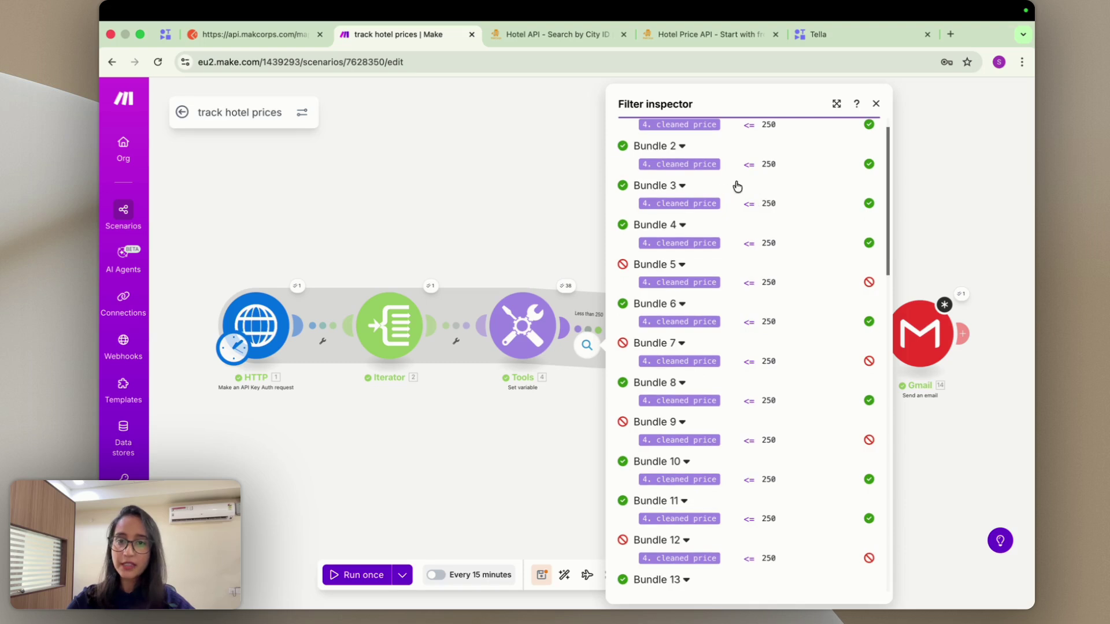
scroll(737, 185, down, 3)
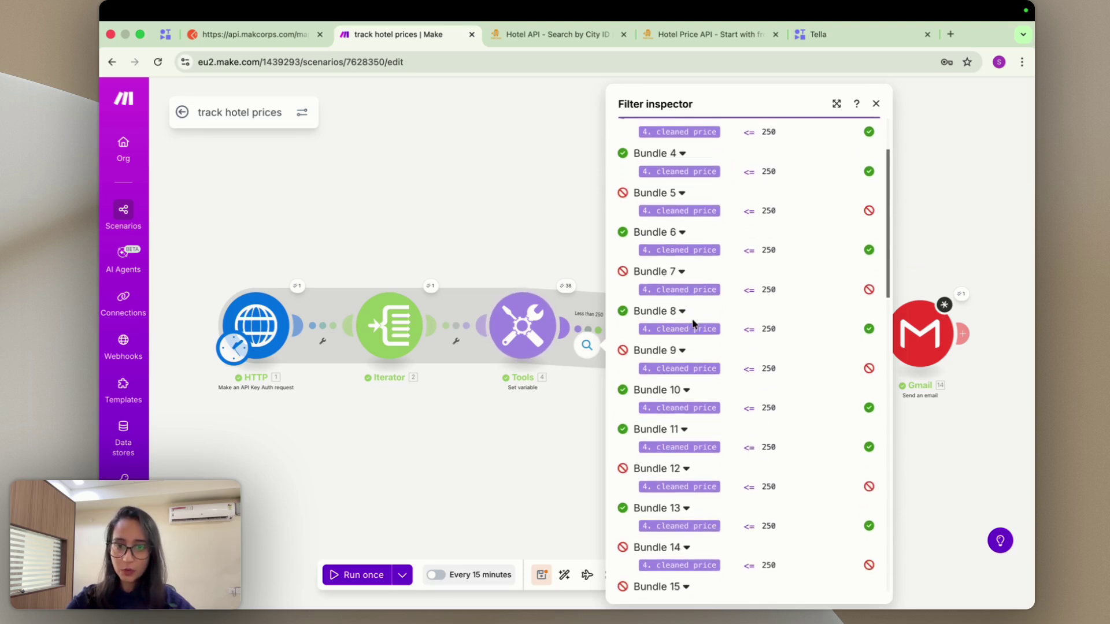
scroll(696, 289, up, 2)
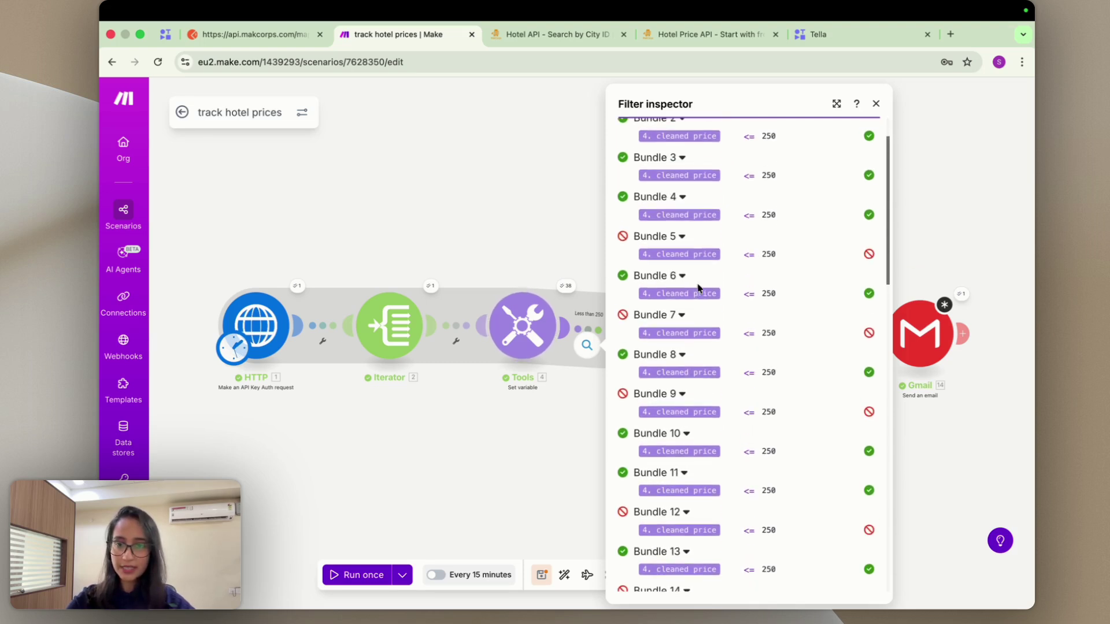
scroll(698, 287, up, 2)
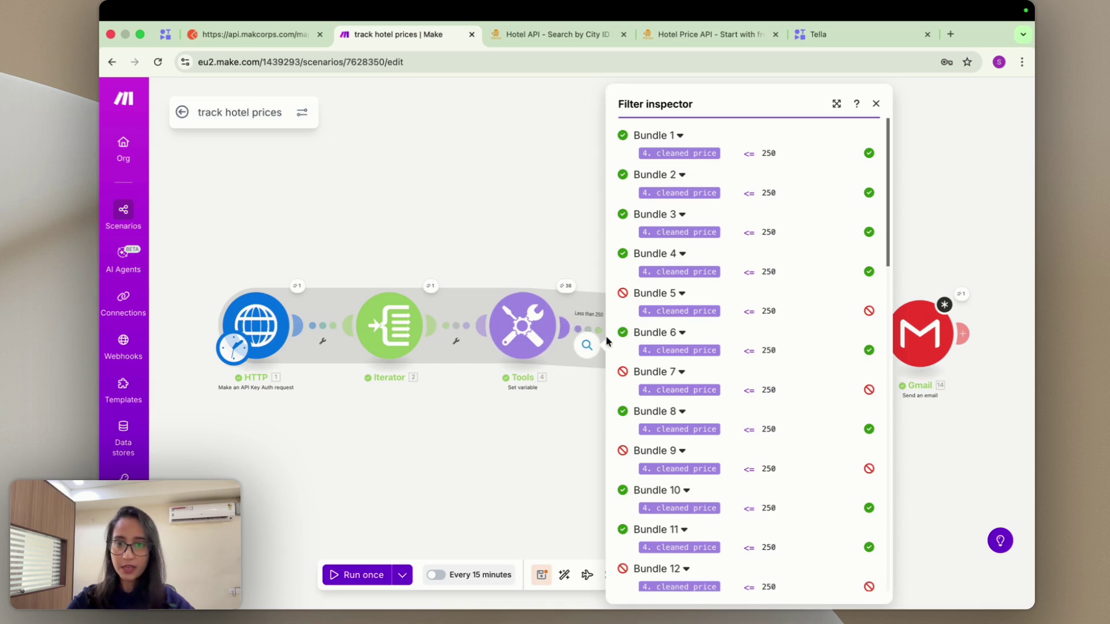
scroll(699, 306, down, 1)
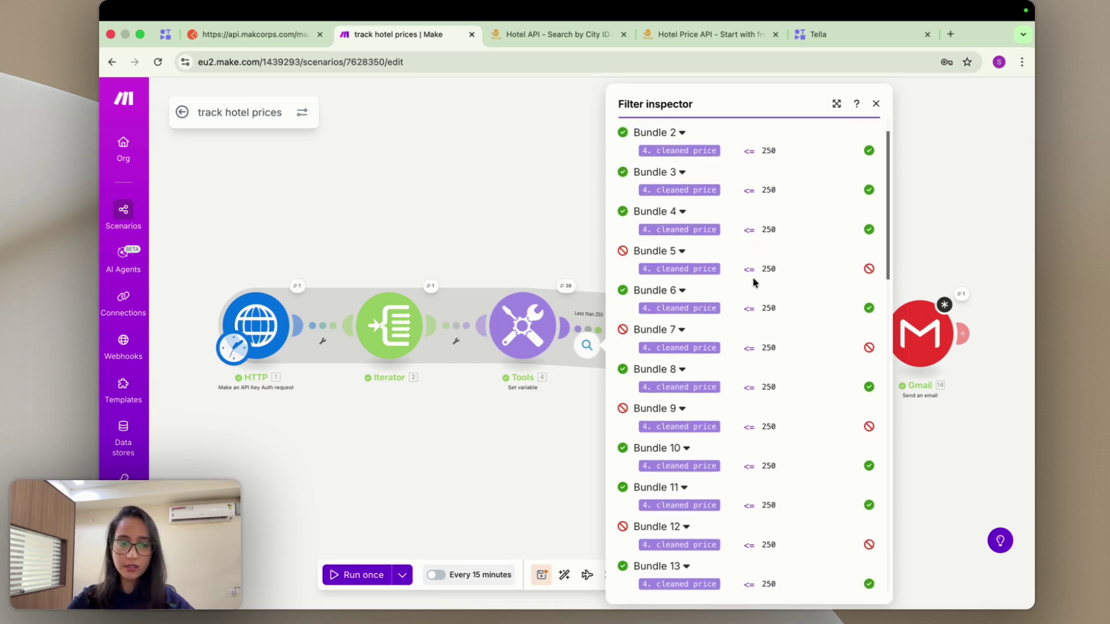
click(533, 213)
click(583, 354)
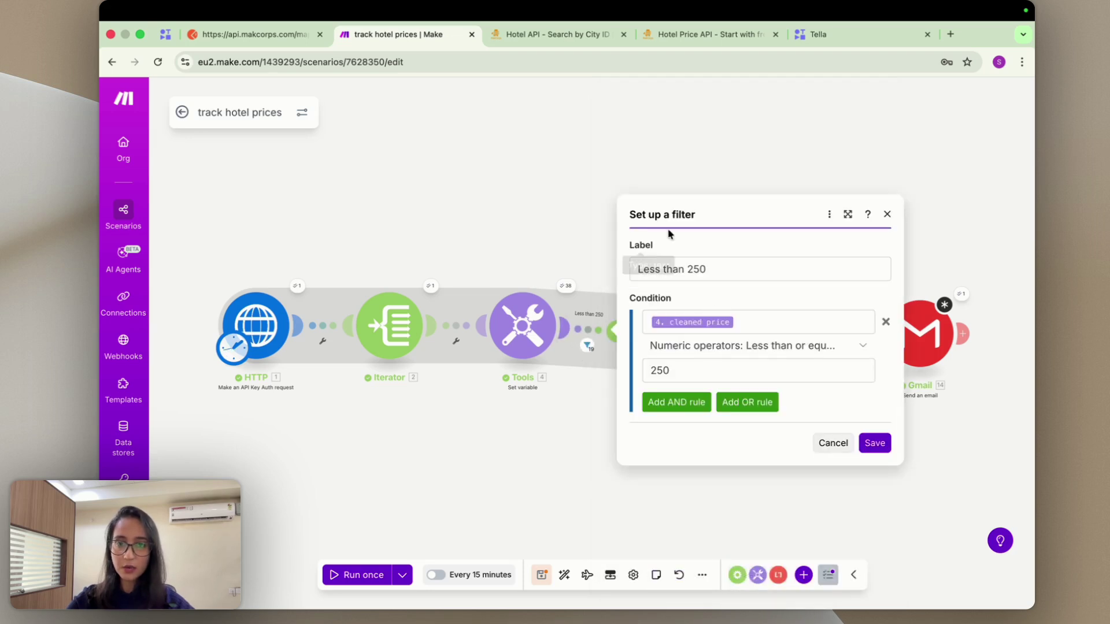
click(755, 531)
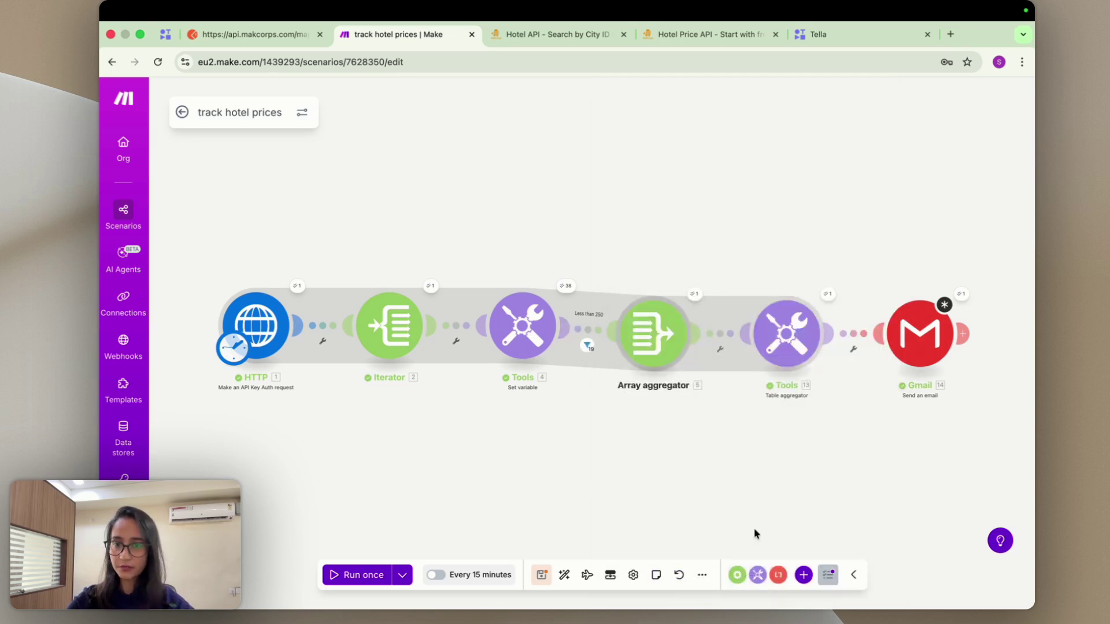
- Review the Table aggregator's separators and highlight the HTML header row in its Group by field
click(791, 345)
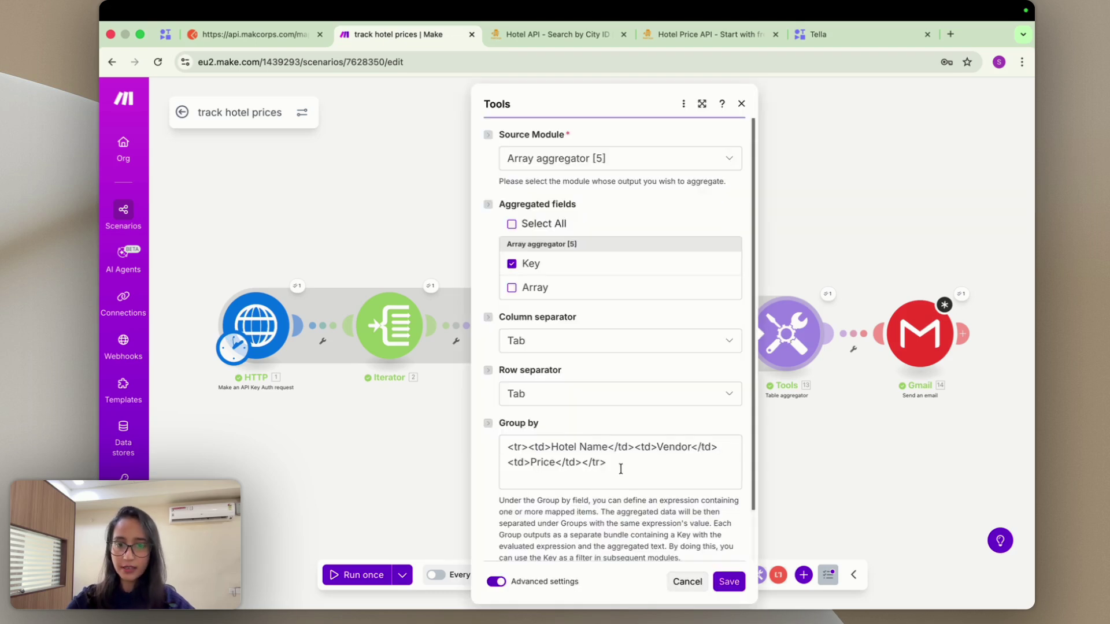
triple_click(620, 469)
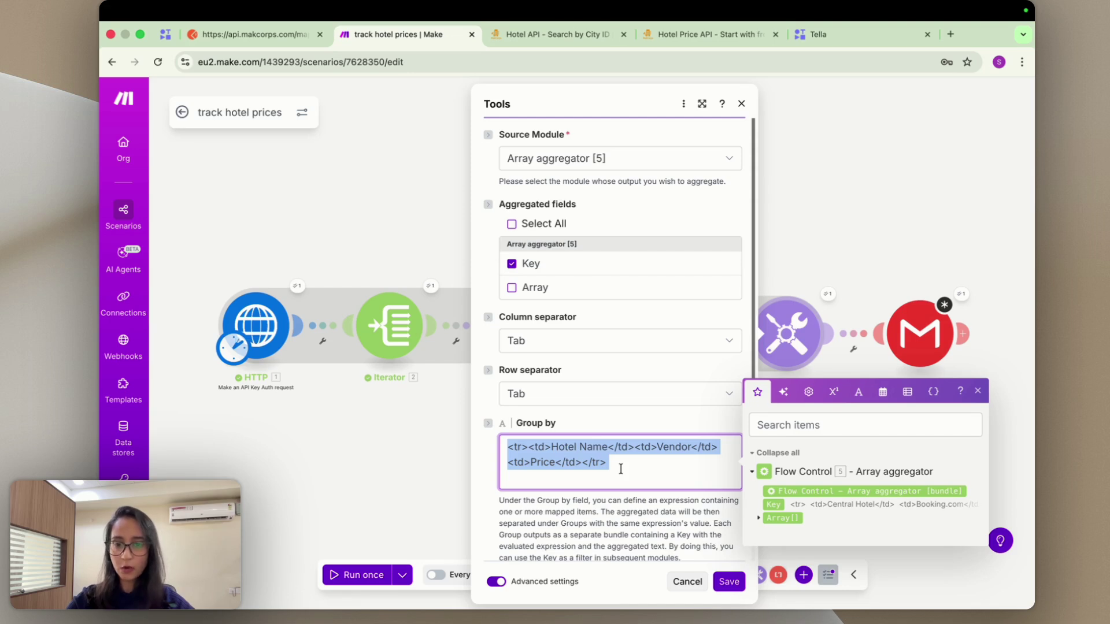
- Open the Gmail module's settings and review its connection, recipient and subject fields
click(916, 334)
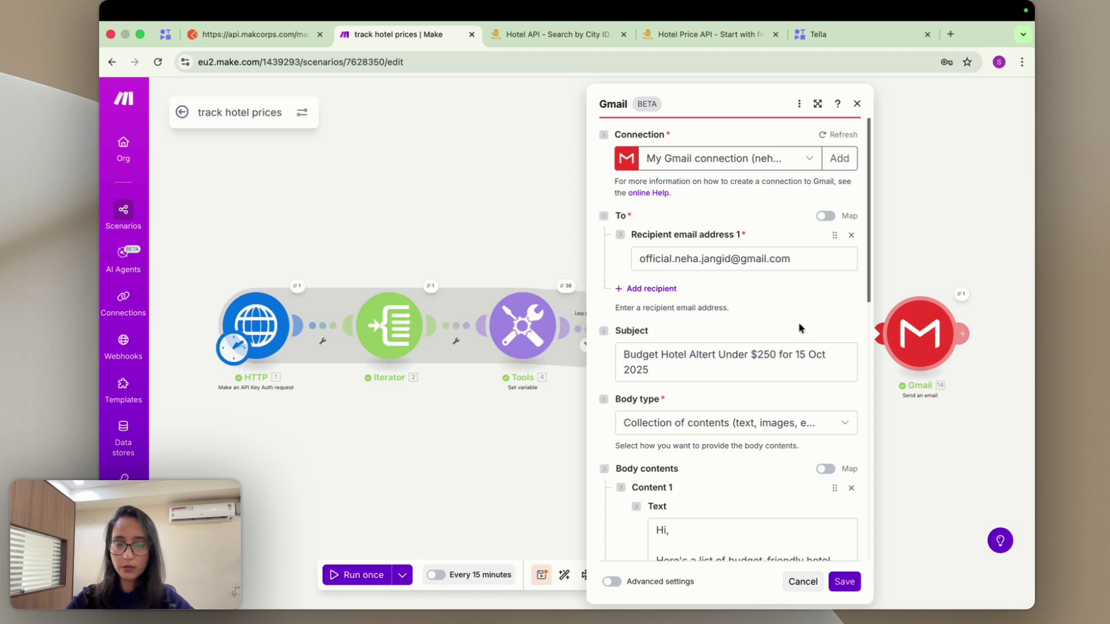
scroll(762, 376, down, 1)
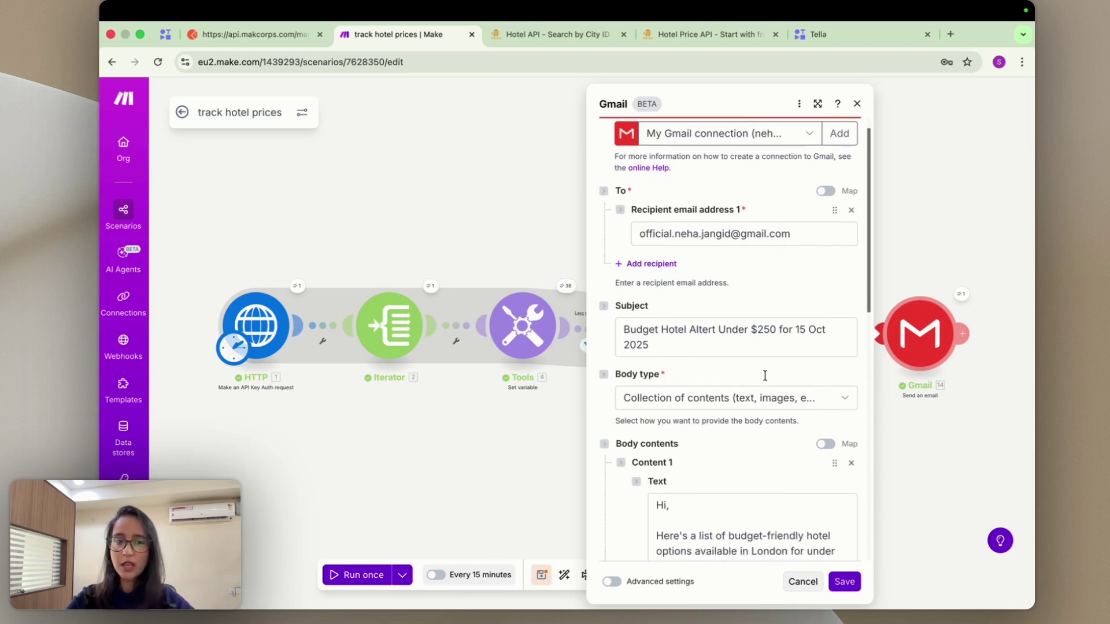
scroll(763, 377, up, 1)
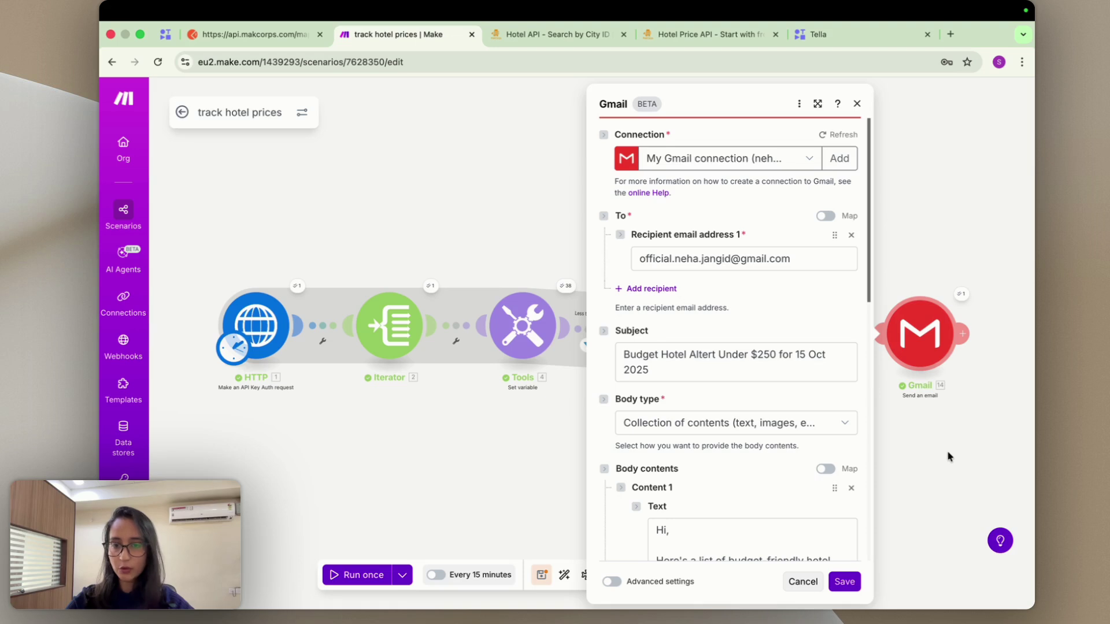
scroll(749, 290, down, 1)
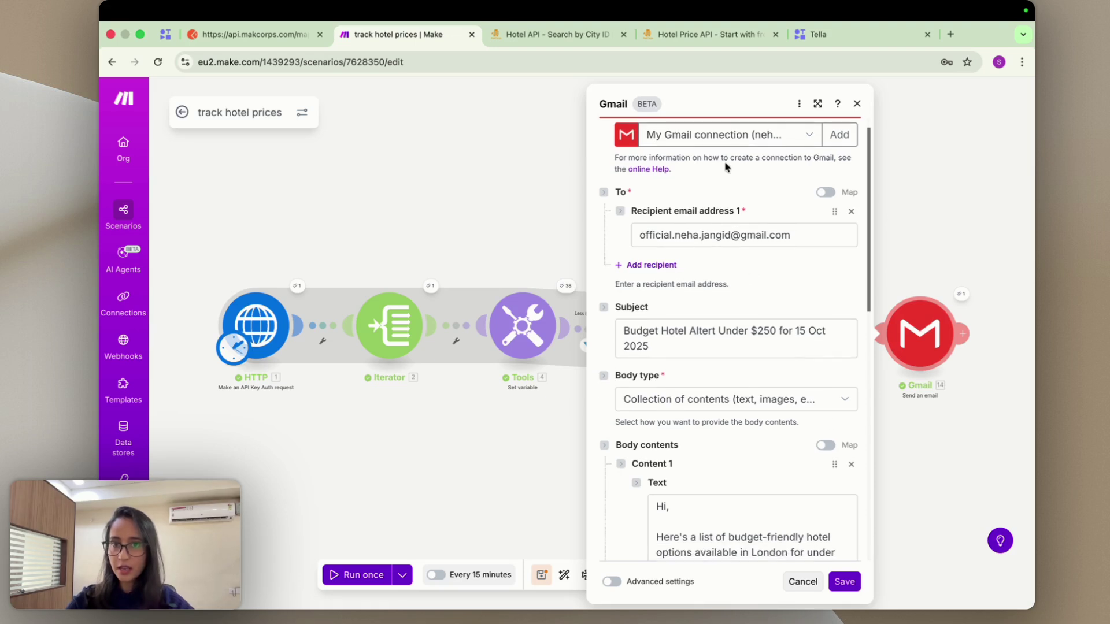
scroll(733, 155, up, 1)
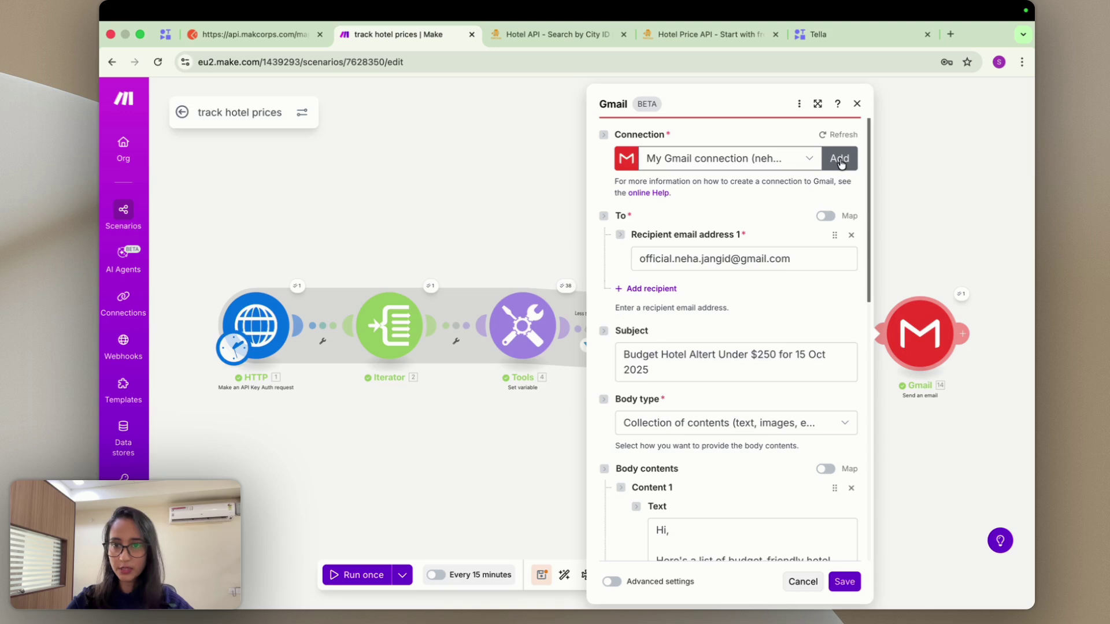
- Review the Gmail module's body text and its mapped Table aggregator items, and close the settings
scroll(706, 289, down, 3)
scroll(706, 276, down, 5)
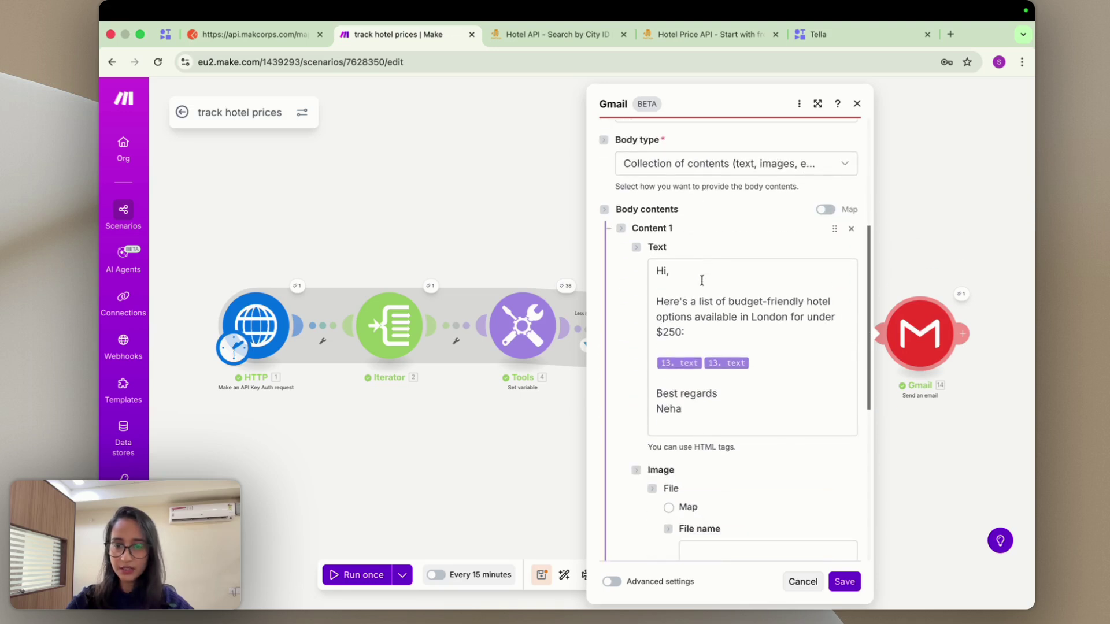
click(722, 421)
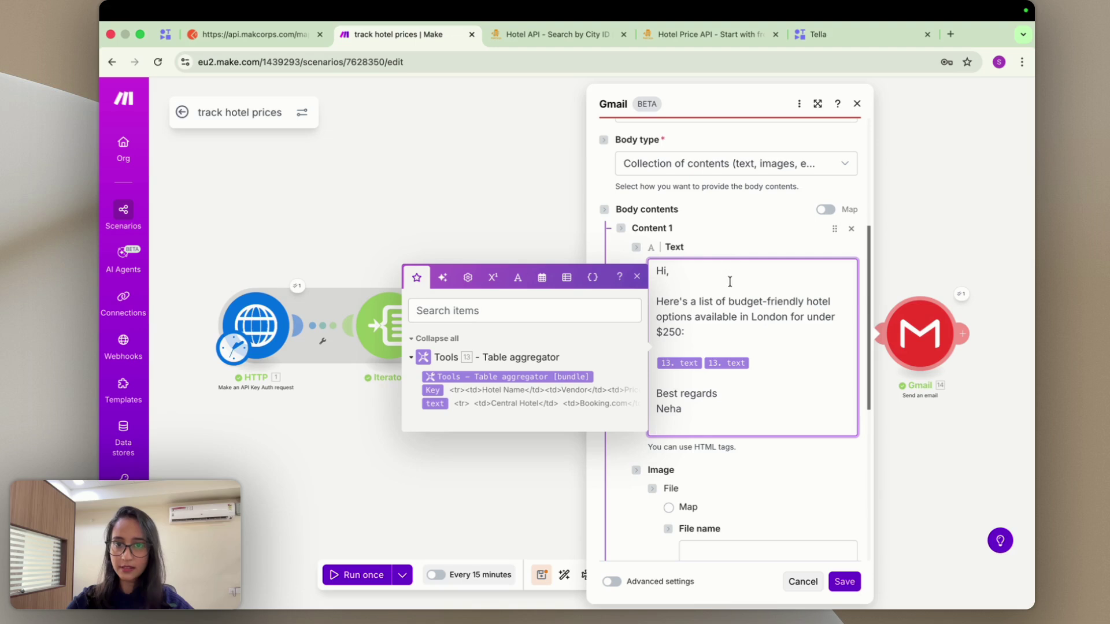
double_click(729, 315)
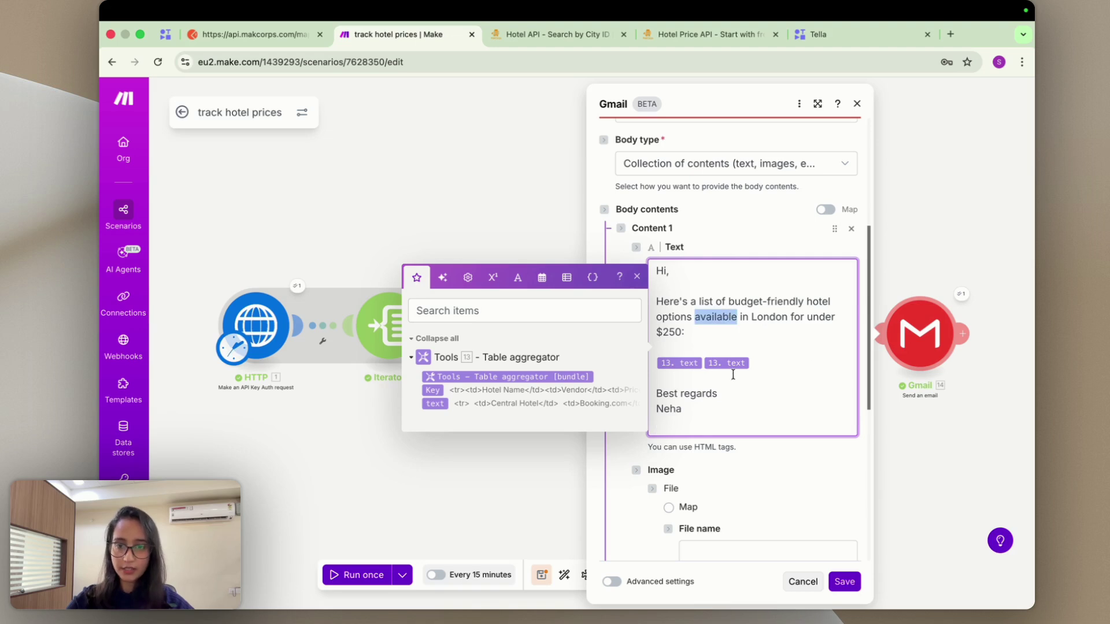
click(786, 367)
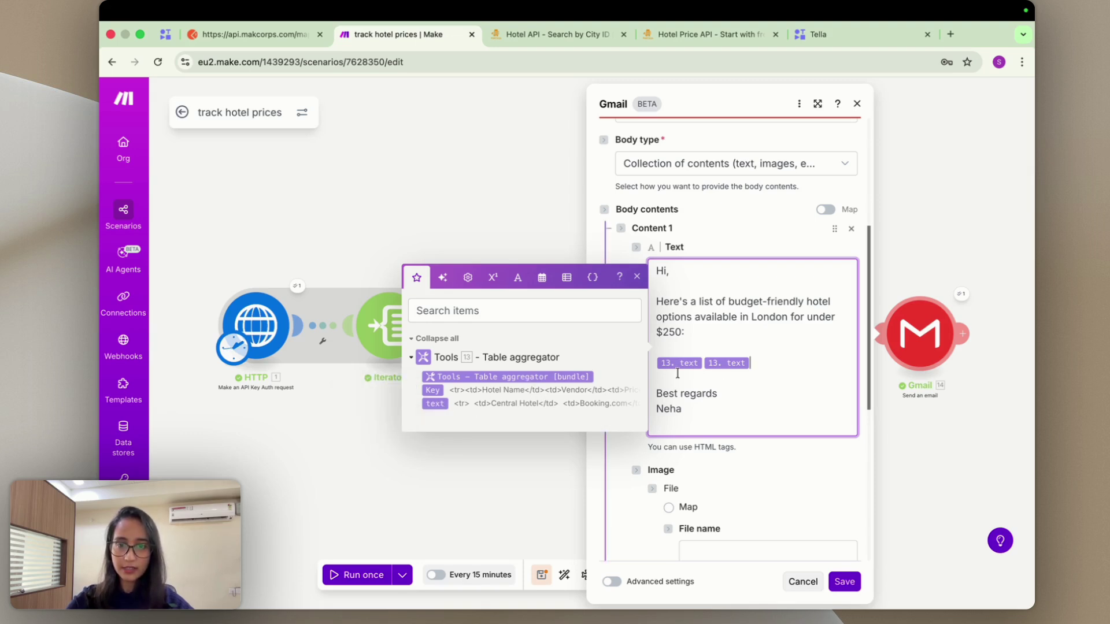
scroll(733, 488, down, 5)
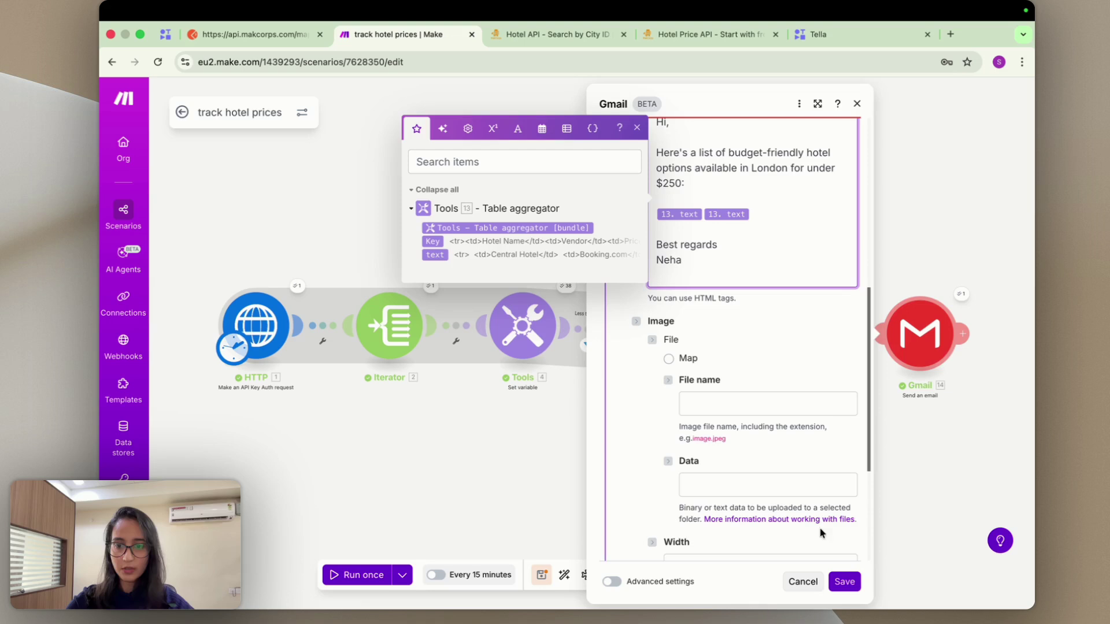
click(903, 449)
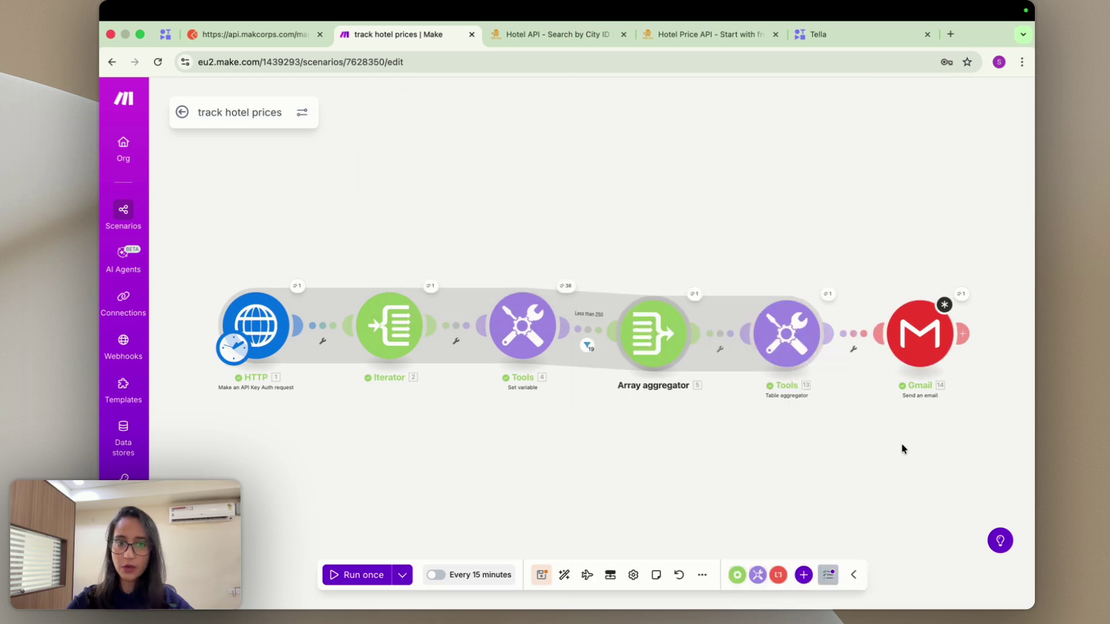
- Run the scenario once, switch to Gmail and review the received budget hotel alert email with its hotel, vendor and price list
click(345, 579)
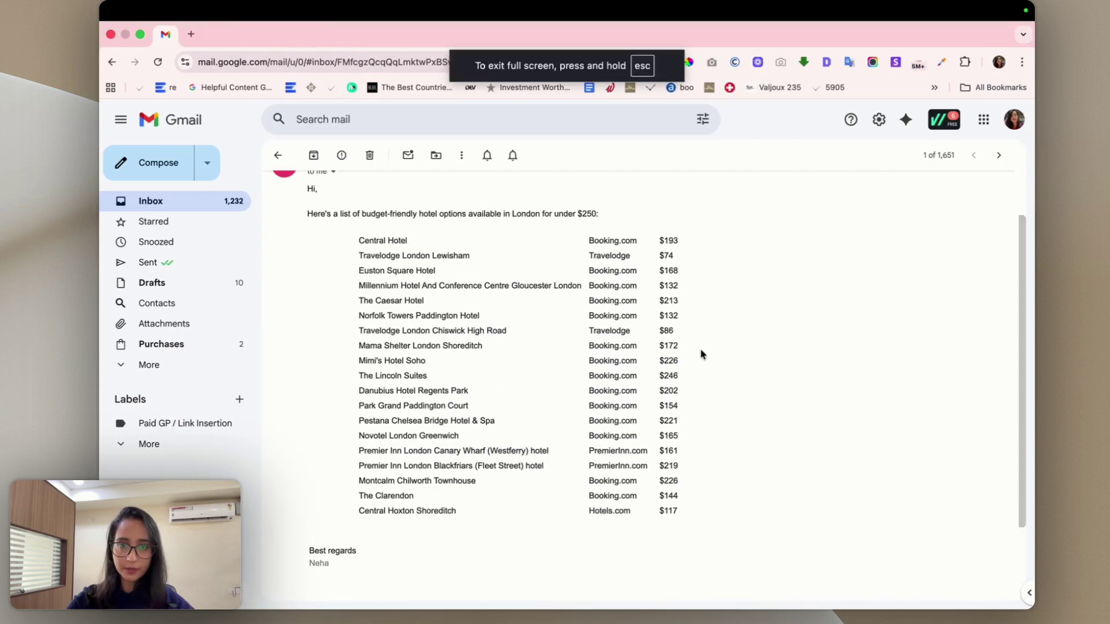
scroll(699, 348, down, 1)
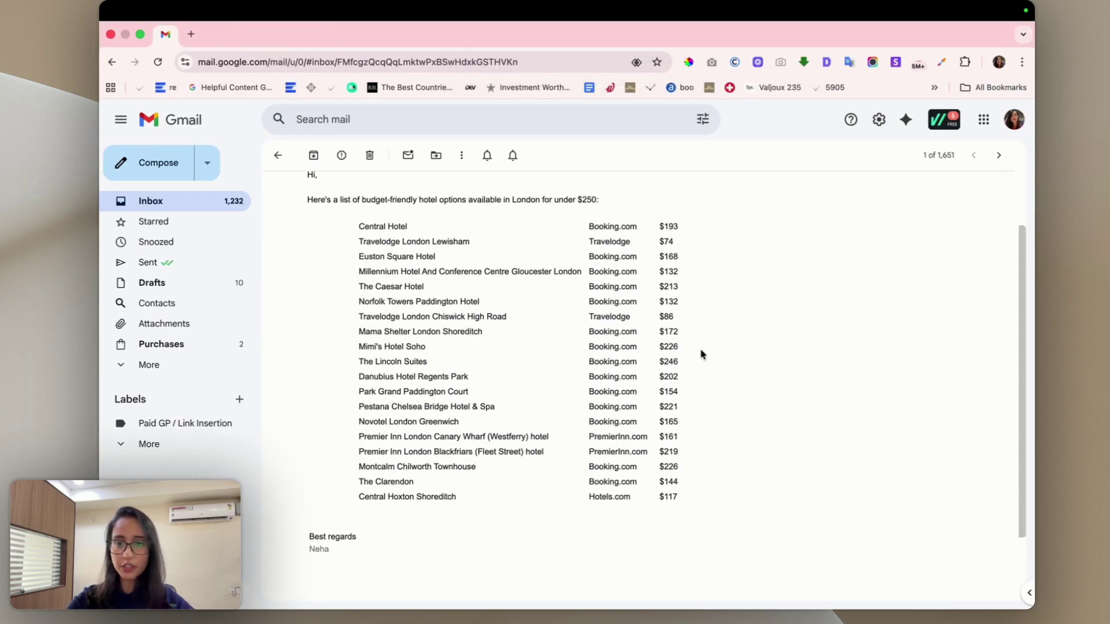
scroll(699, 348, up, 2)
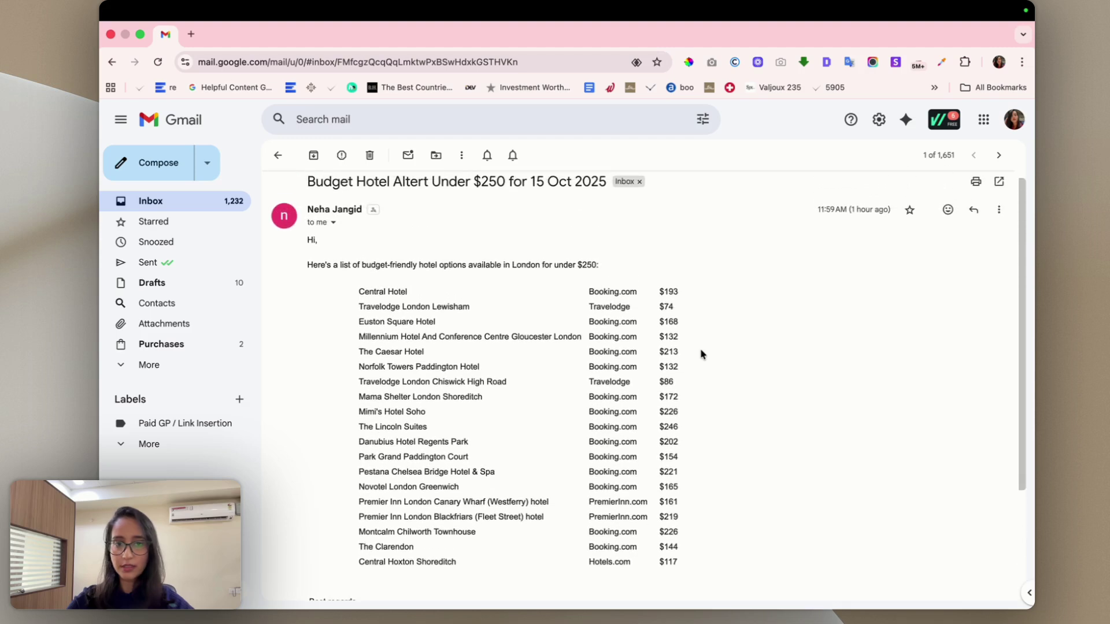
scroll(414, 313, down, 1)
scroll(413, 314, up, 2)
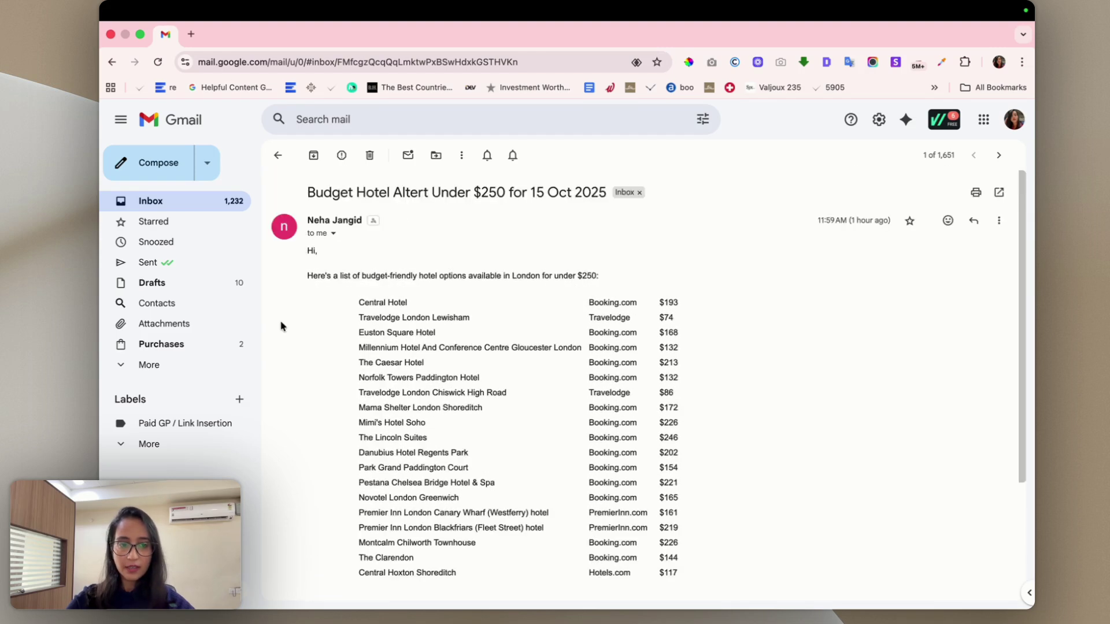